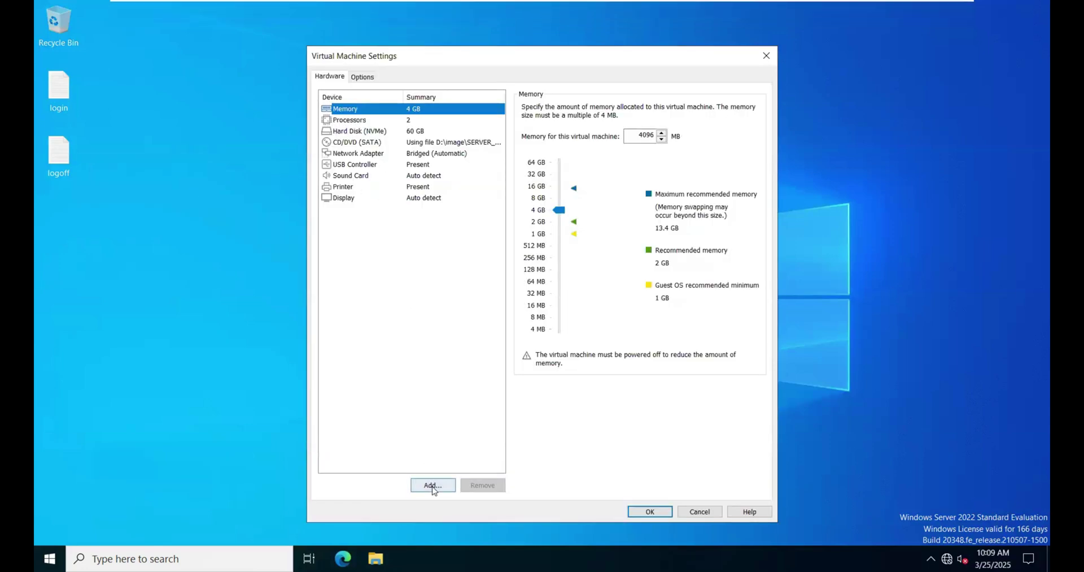
# Add a new 60 GB SATA hard disk to the virtual machine, stored as a single file dc-0.vmdk in F:\dc
pyautogui.click(432, 487)
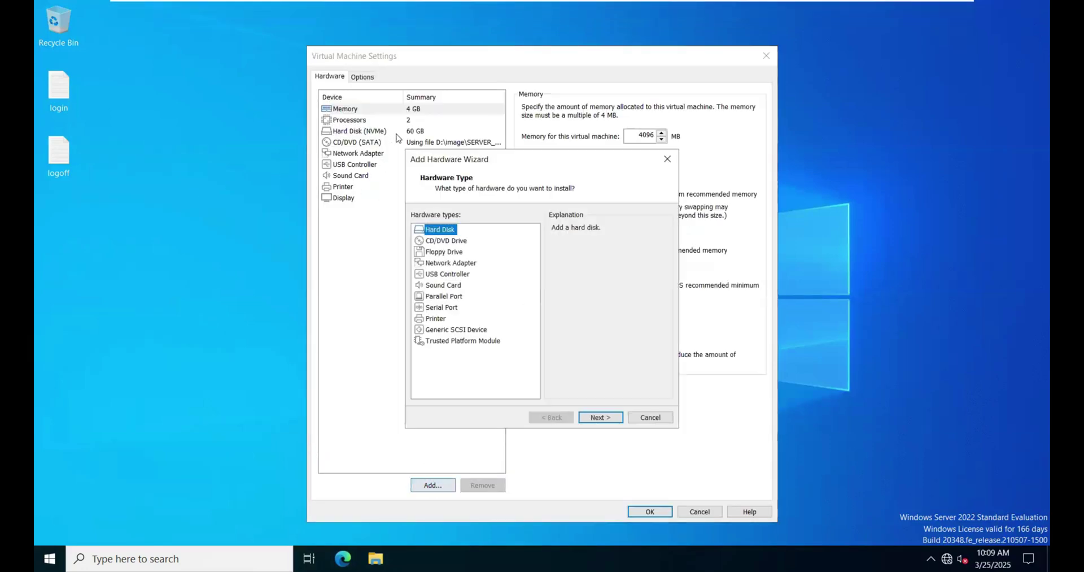
pyautogui.click(609, 416)
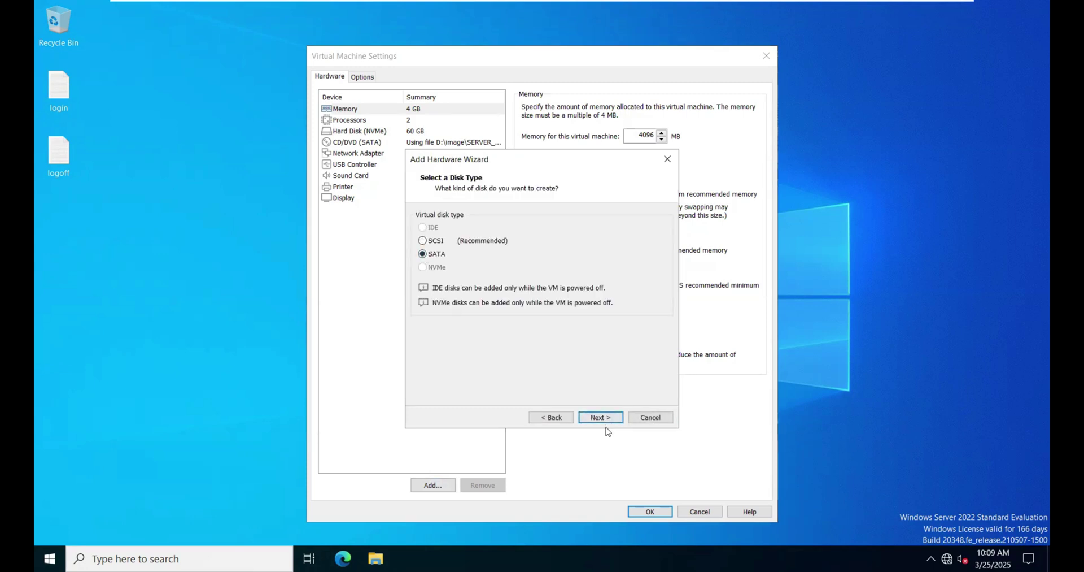
pyautogui.click(608, 421)
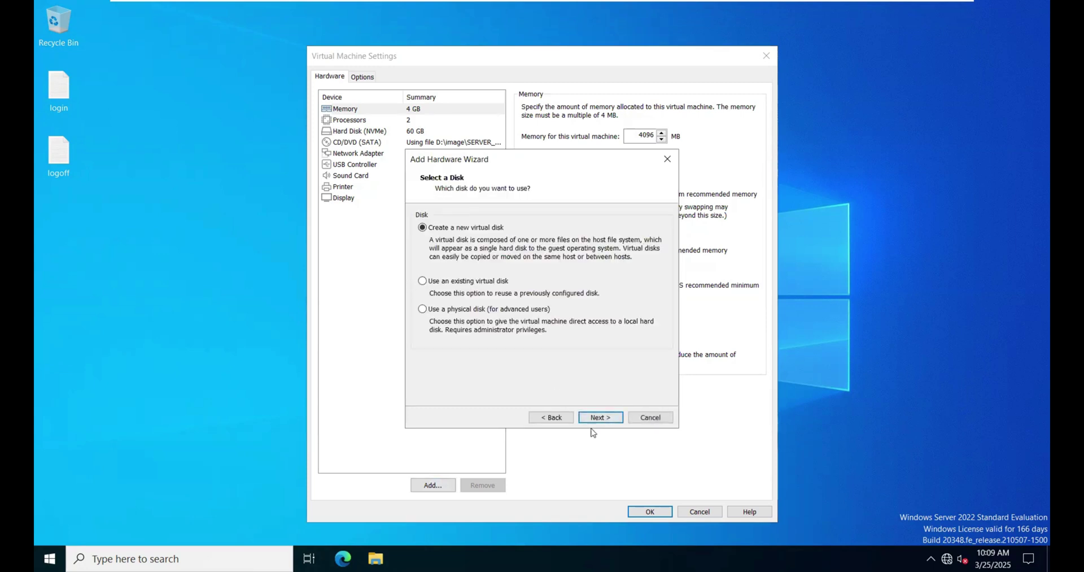
pyautogui.click(597, 419)
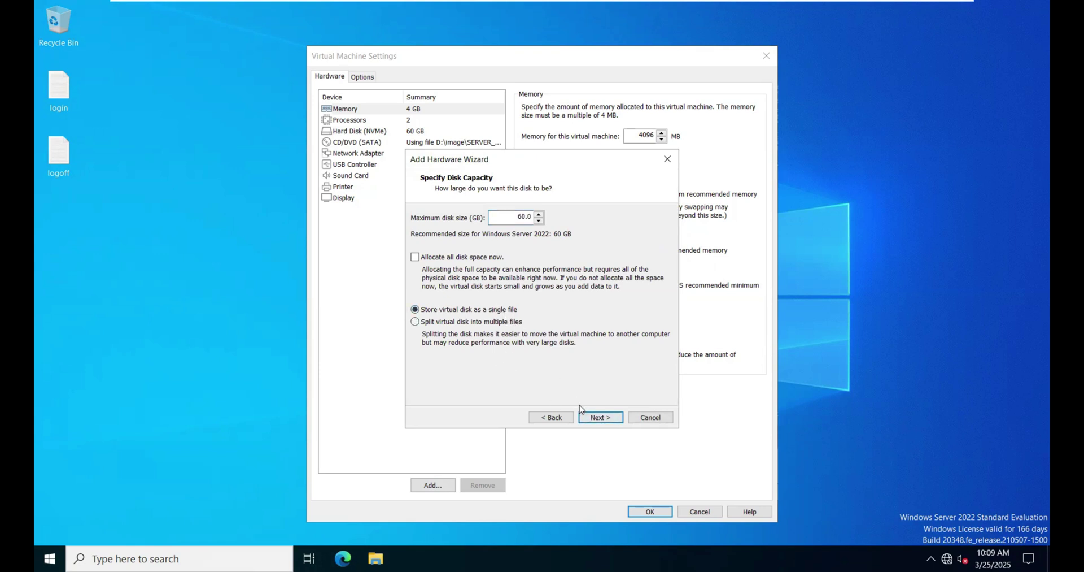
pyautogui.click(597, 418)
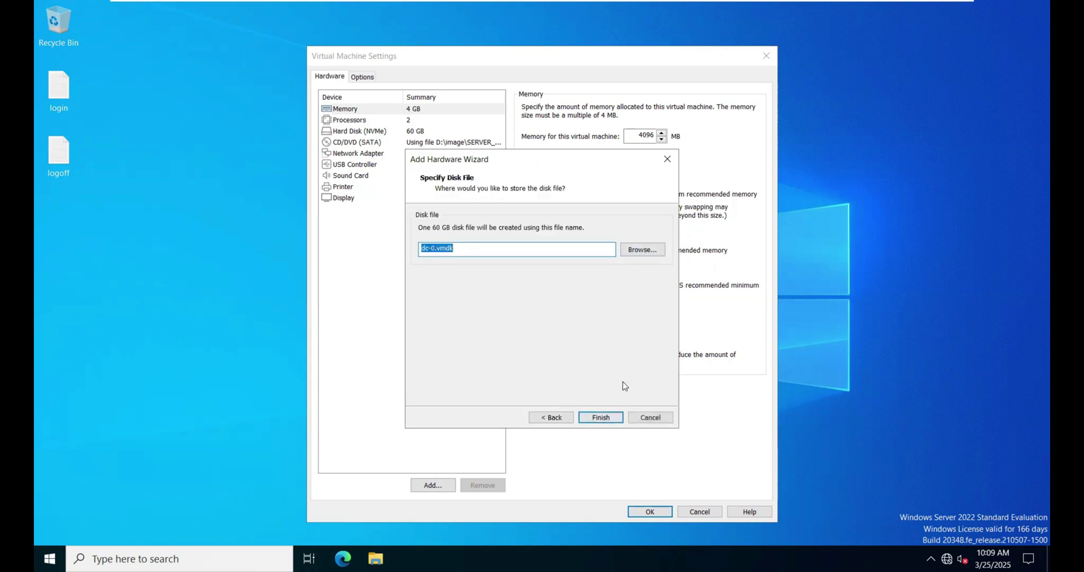
pyautogui.click(642, 249)
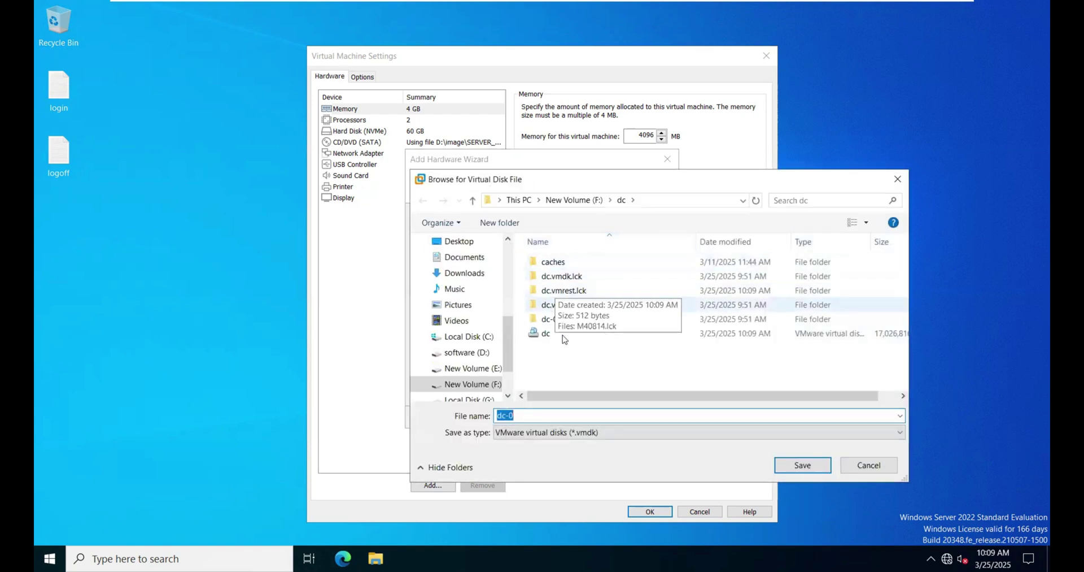
pyautogui.click(803, 465)
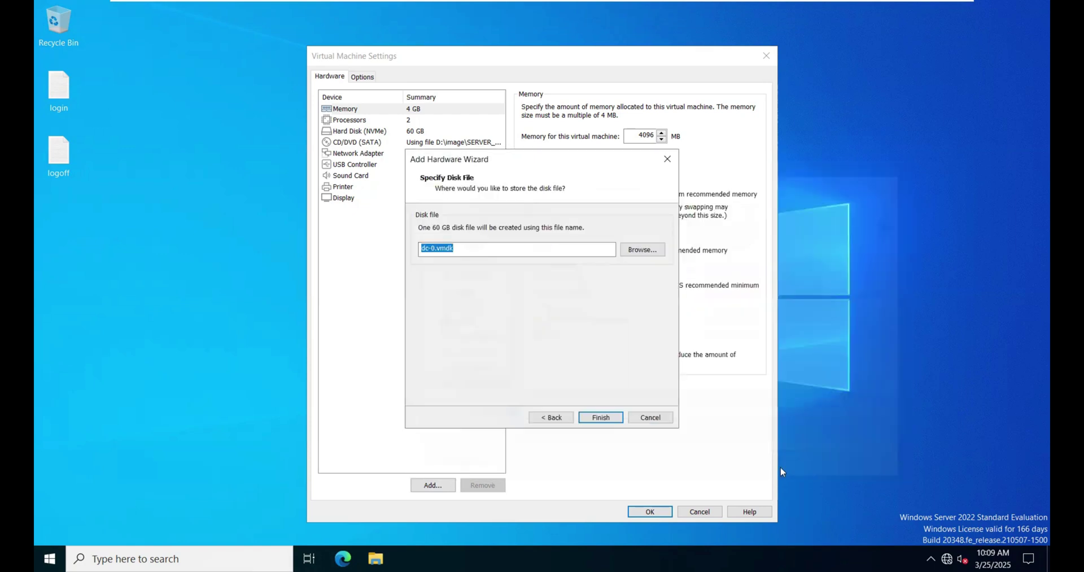
pyautogui.press('Return')
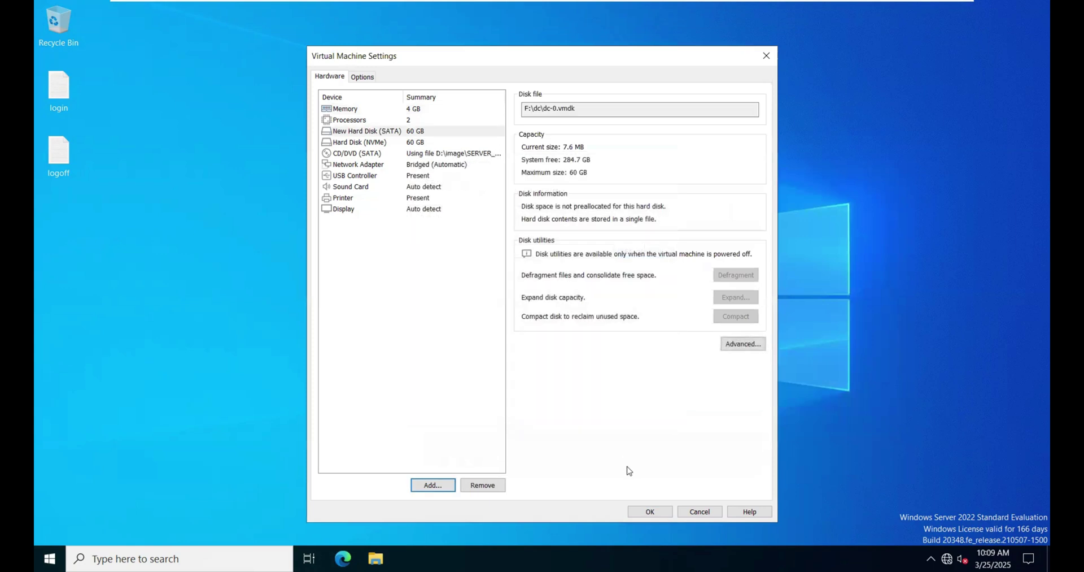
pyautogui.click(647, 512)
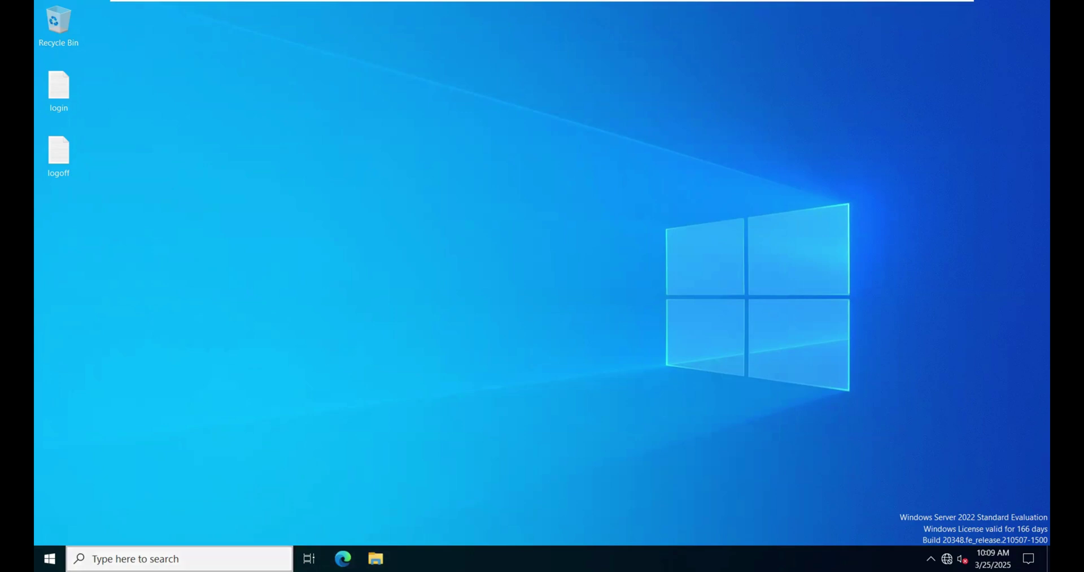
# Launch Server Manager on the server and dismiss the Windows Admin Center notice
pyautogui.click(169, 558)
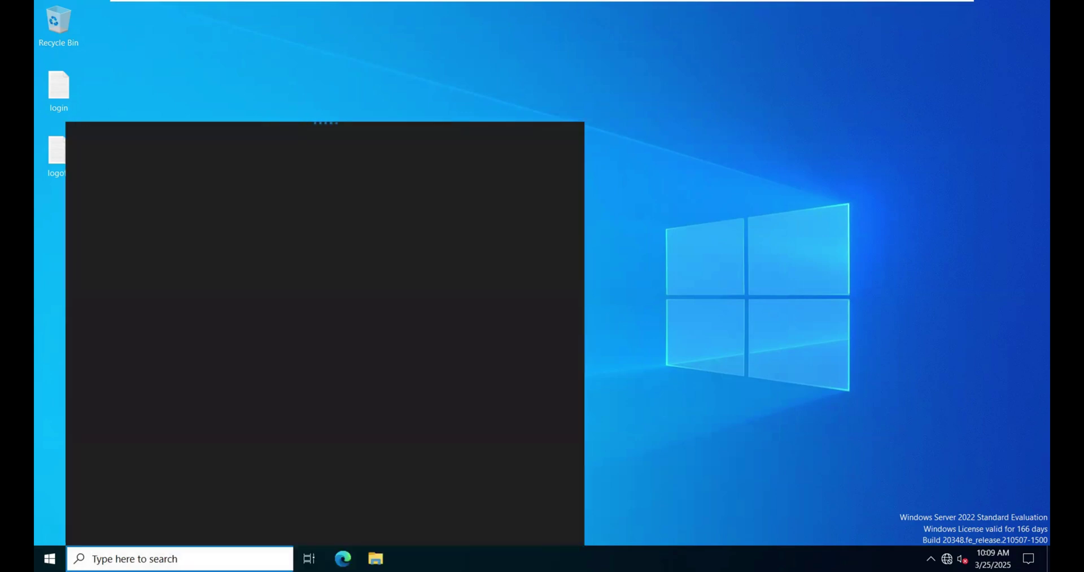
pyautogui.write('server')
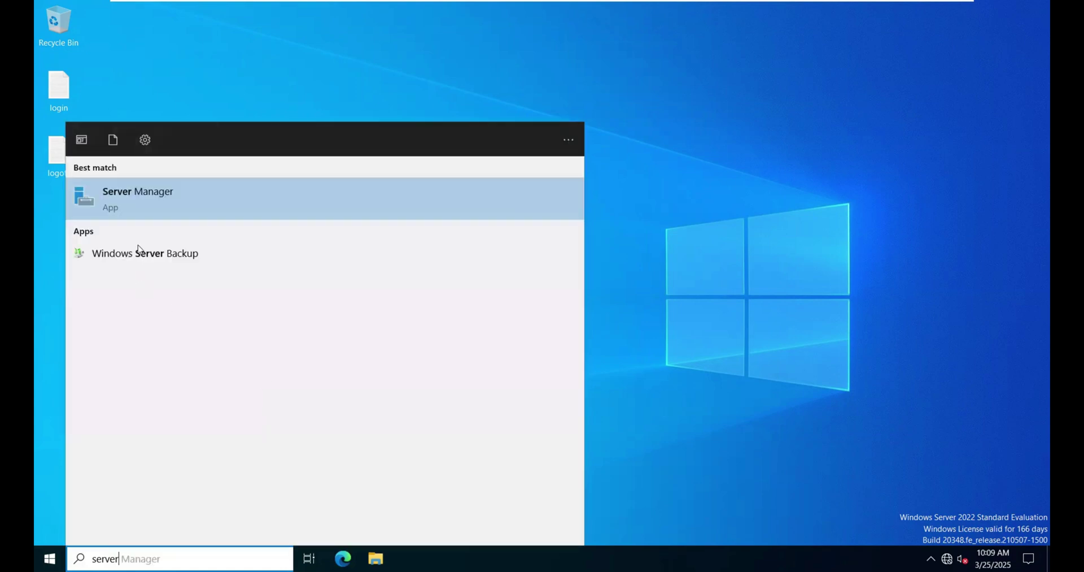
pyautogui.click(148, 211)
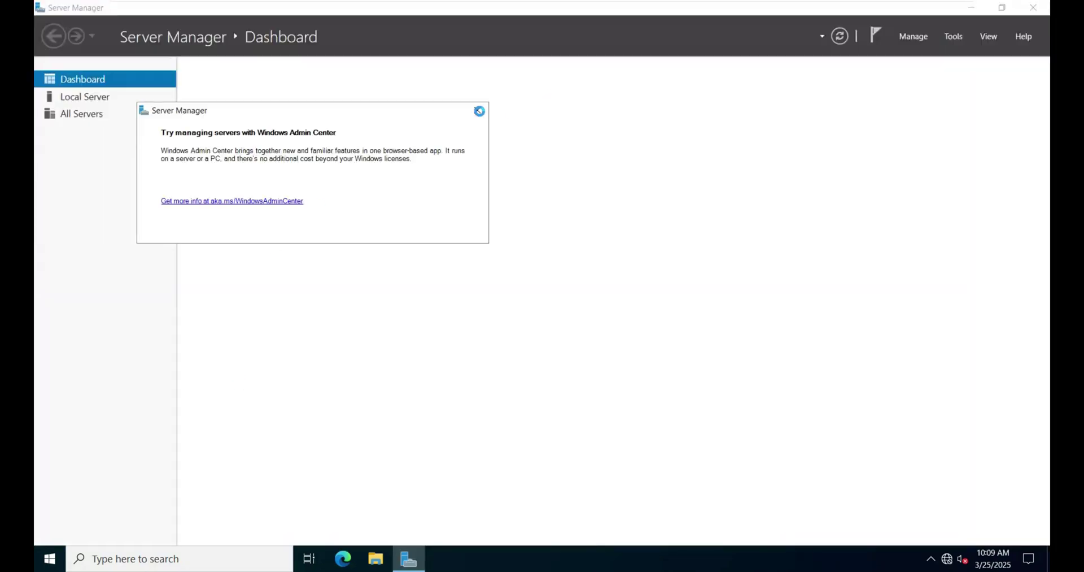
pyautogui.click(479, 111)
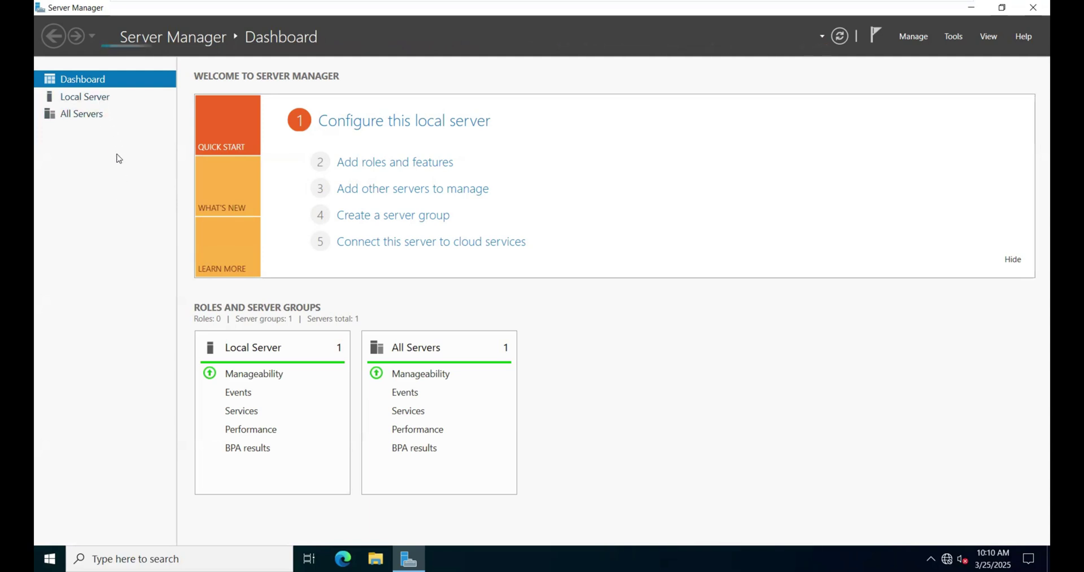
# Initialize the new SATA disk (disk 1) as GPT from the File and Storage Services disk list
pyautogui.moveTo(310, 5)
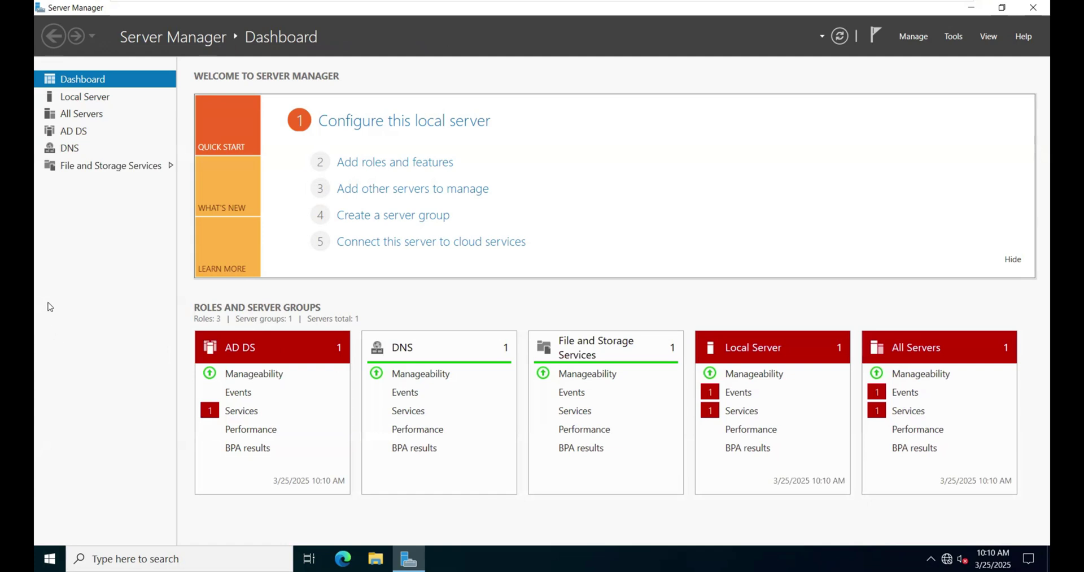
pyautogui.click(90, 169)
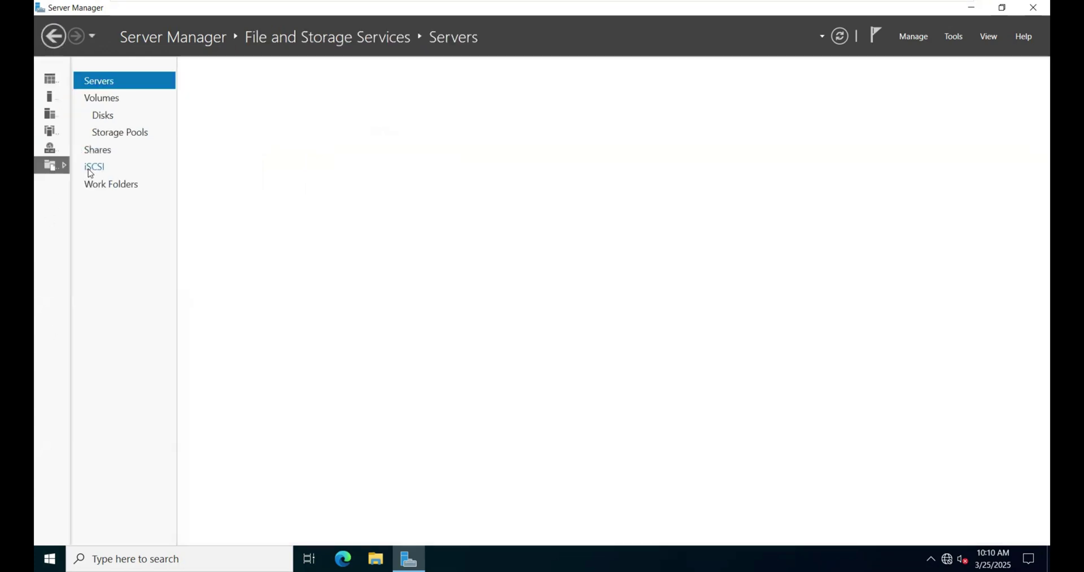
pyautogui.click(104, 116)
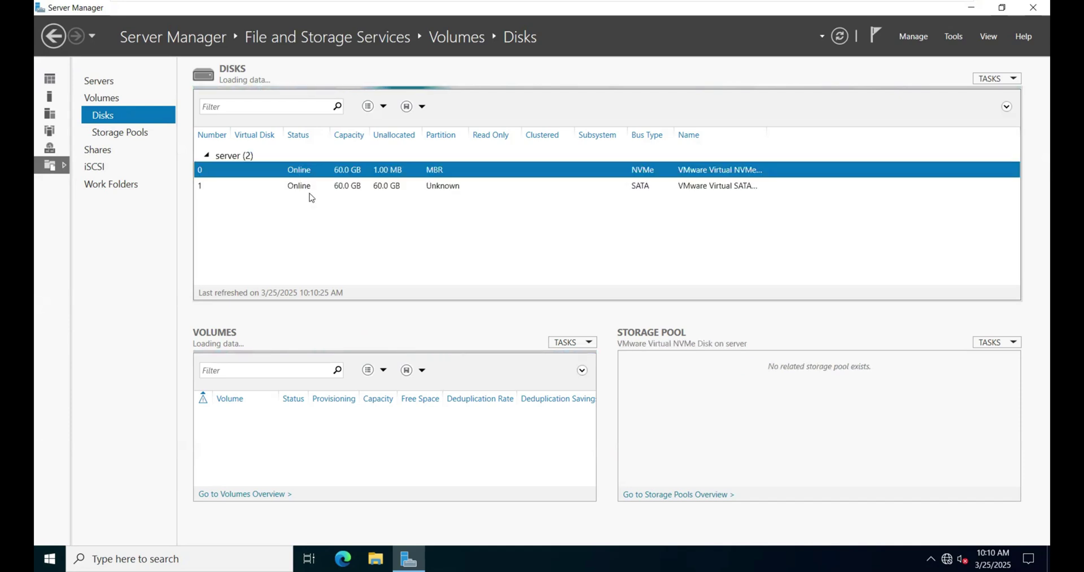
pyautogui.click(350, 184)
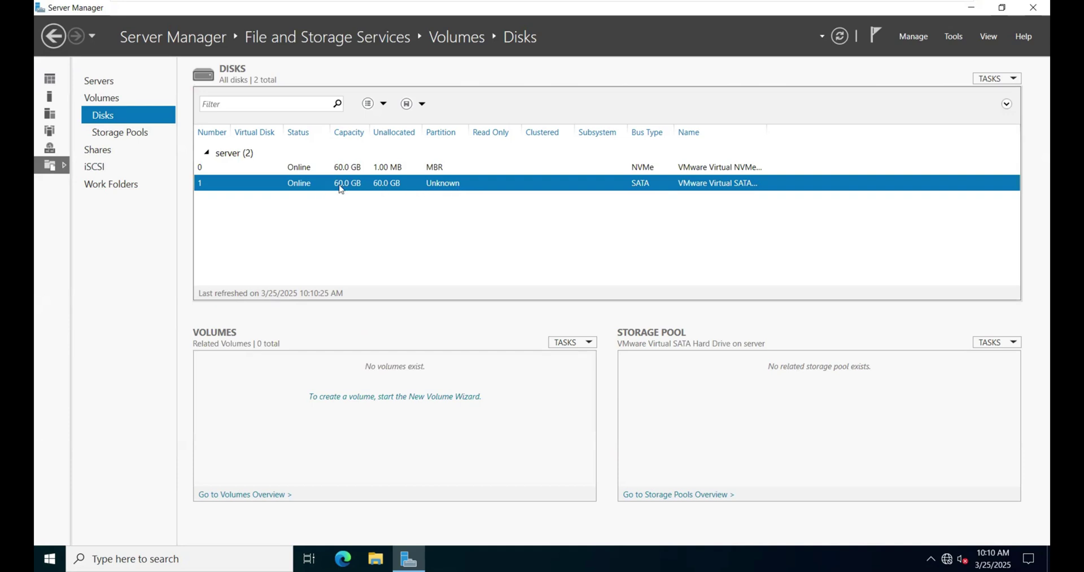
pyautogui.rightClick(361, 188)
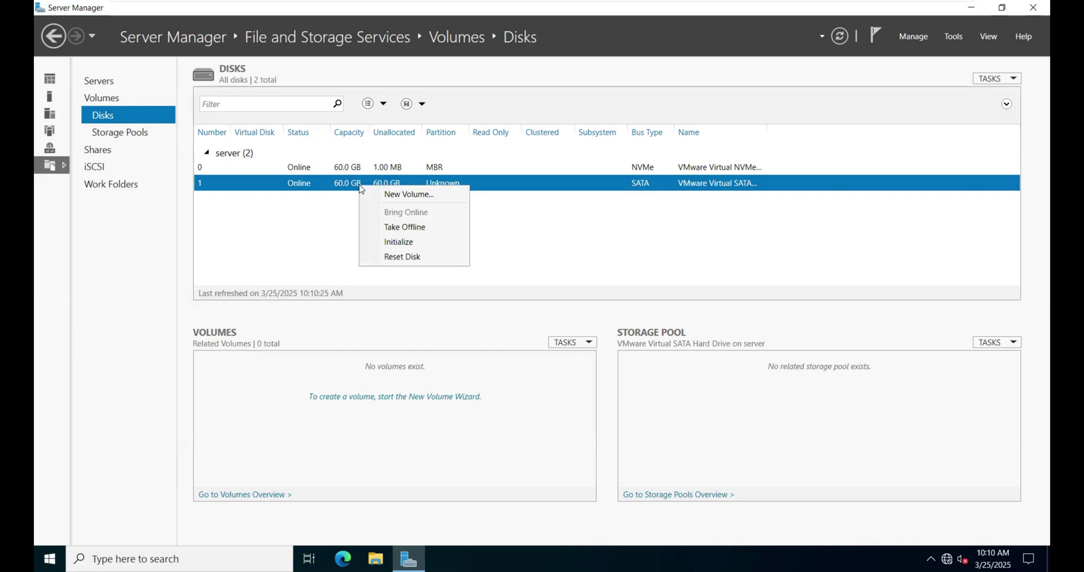
pyautogui.click(401, 242)
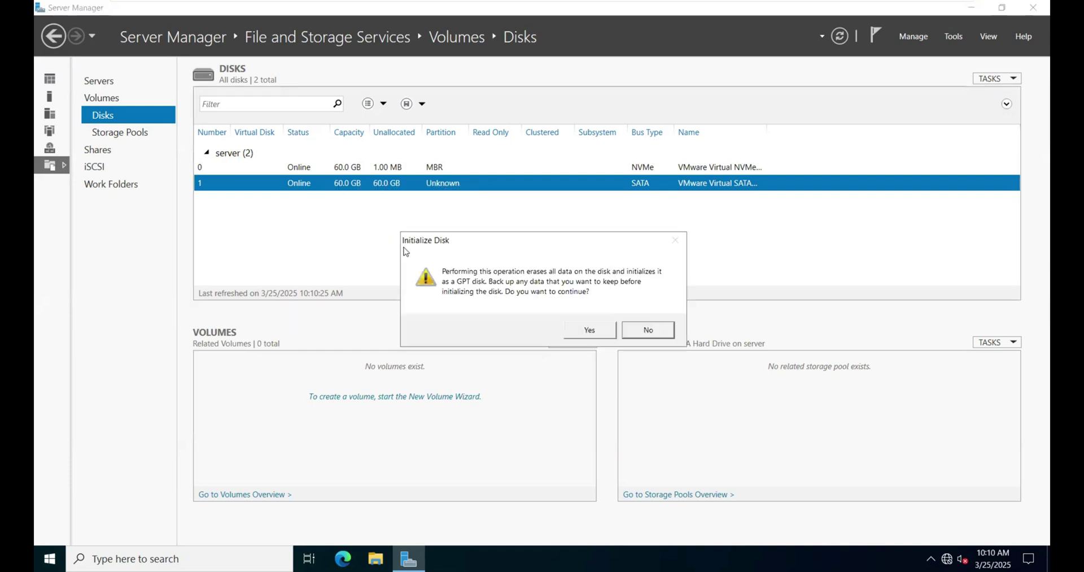
pyautogui.click(590, 331)
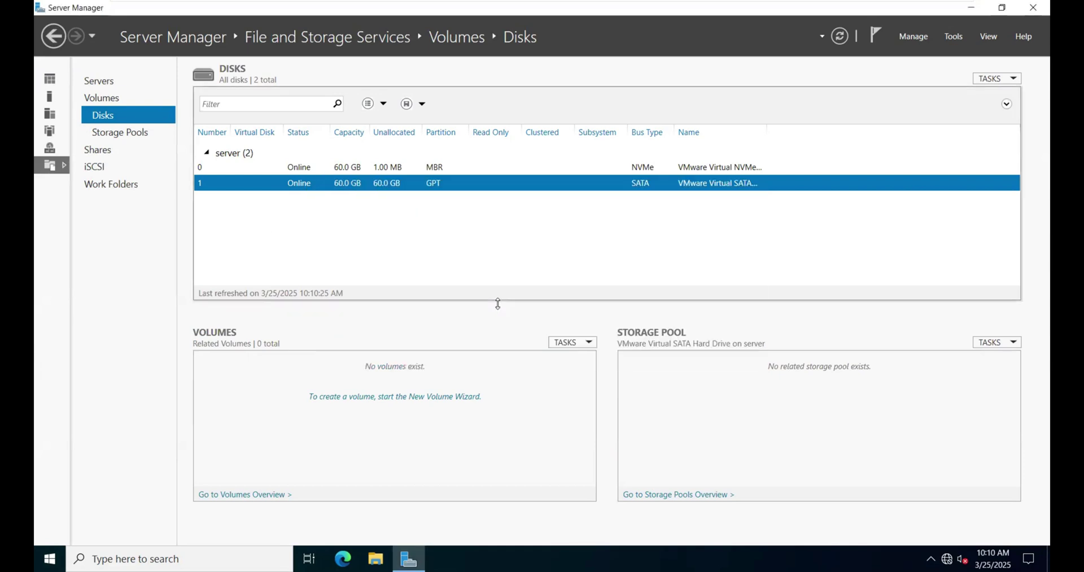
# Create a 60 GB NTFS volume labelled New Volume with drive letter E on disk 1, and minimize Server Manager
pyautogui.rightClick(345, 187)
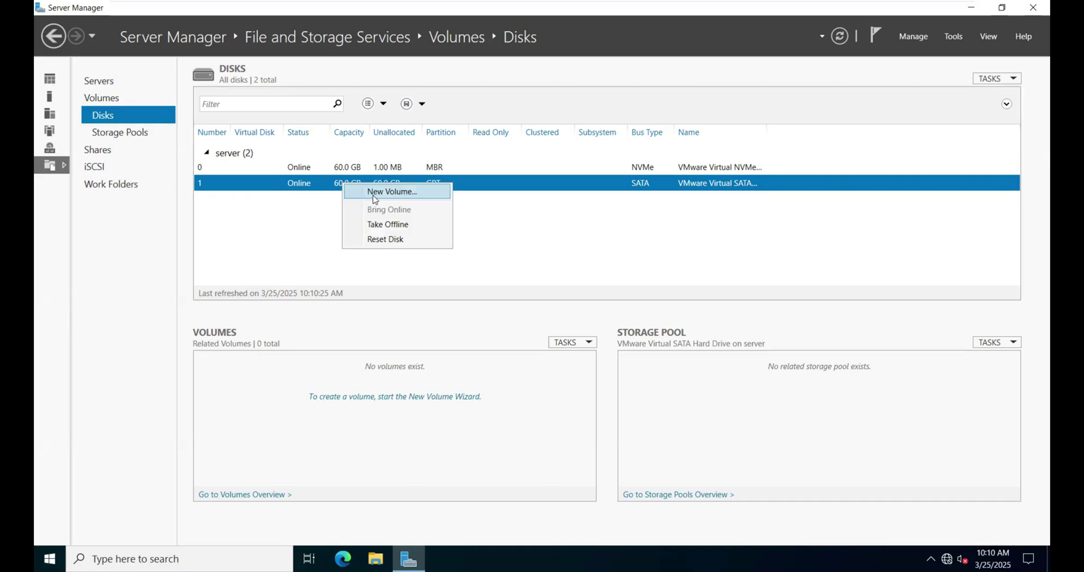
pyautogui.click(380, 195)
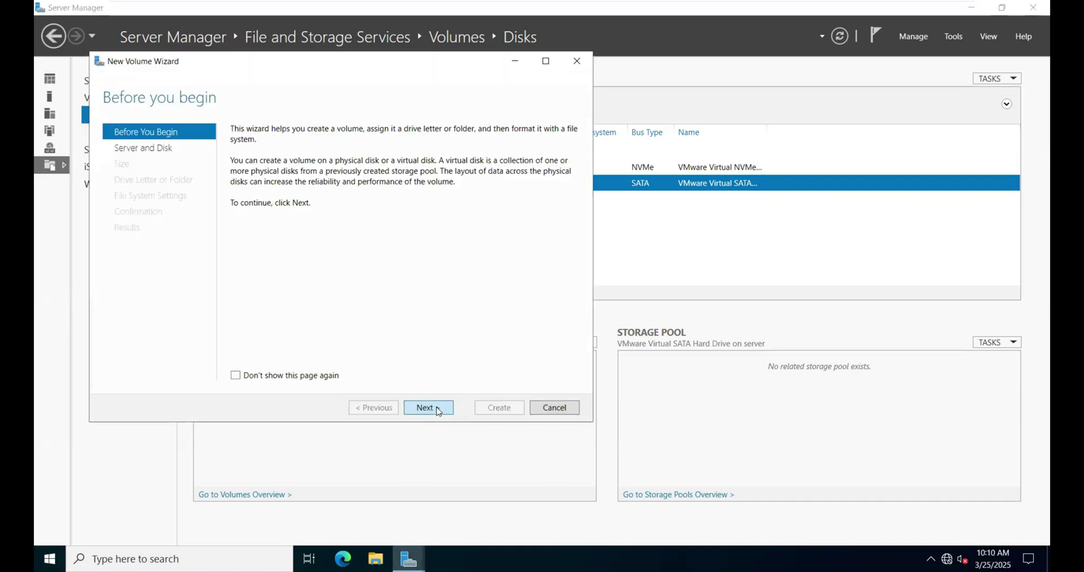
pyautogui.click(429, 407)
pyautogui.click(429, 407)
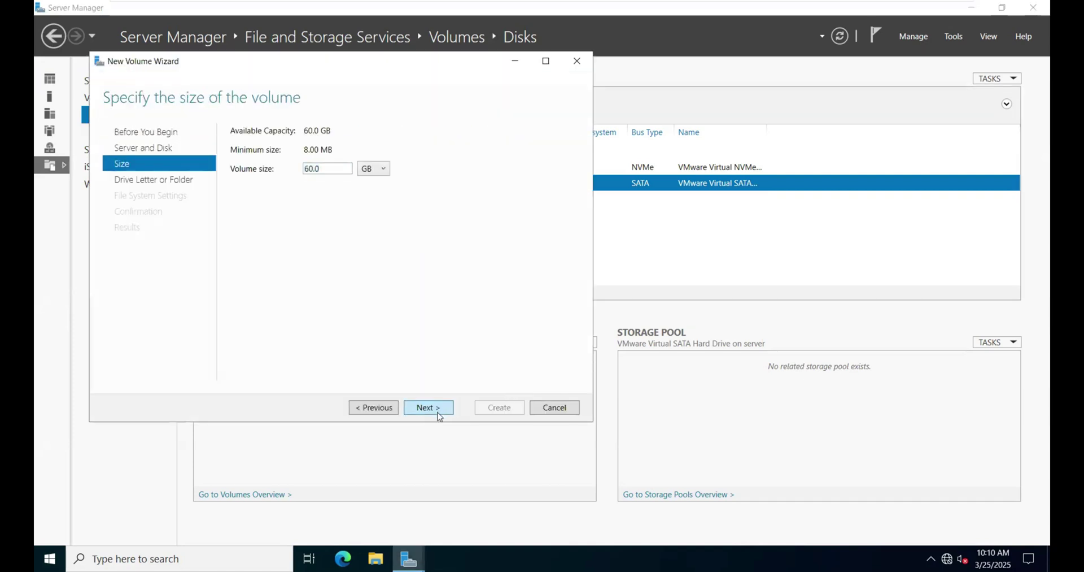
pyautogui.click(439, 414)
pyautogui.click(440, 414)
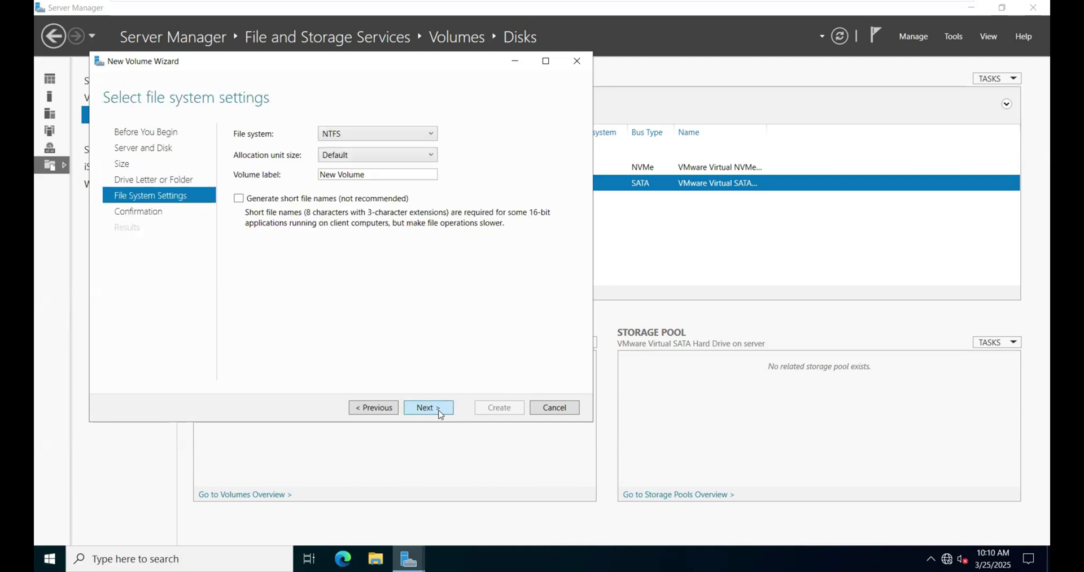
pyautogui.click(441, 414)
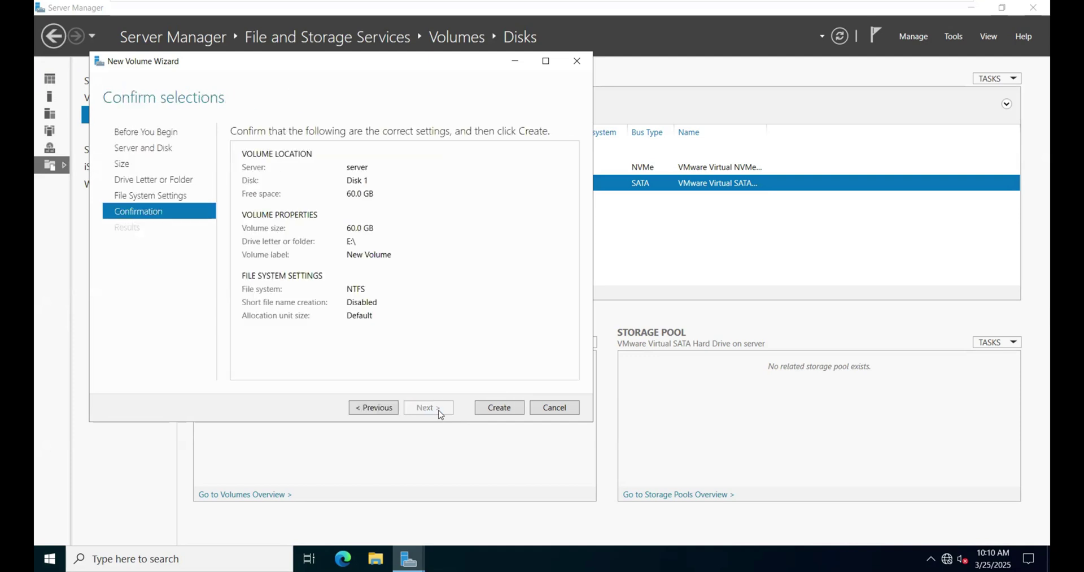
pyautogui.click(496, 411)
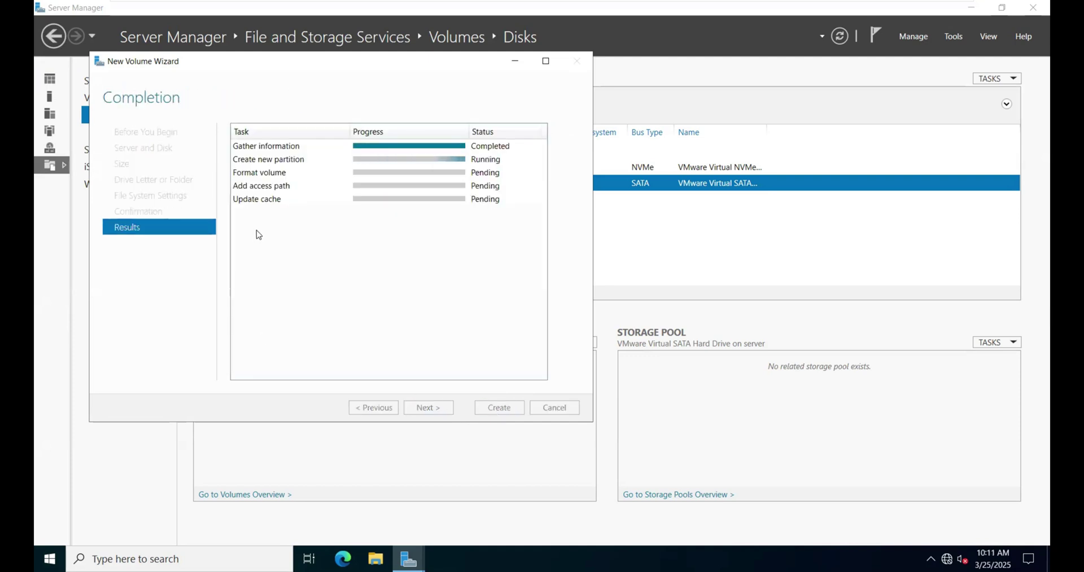
pyautogui.click(972, 7)
pyautogui.moveTo(387, 65); pyautogui.dragTo(611, 86)
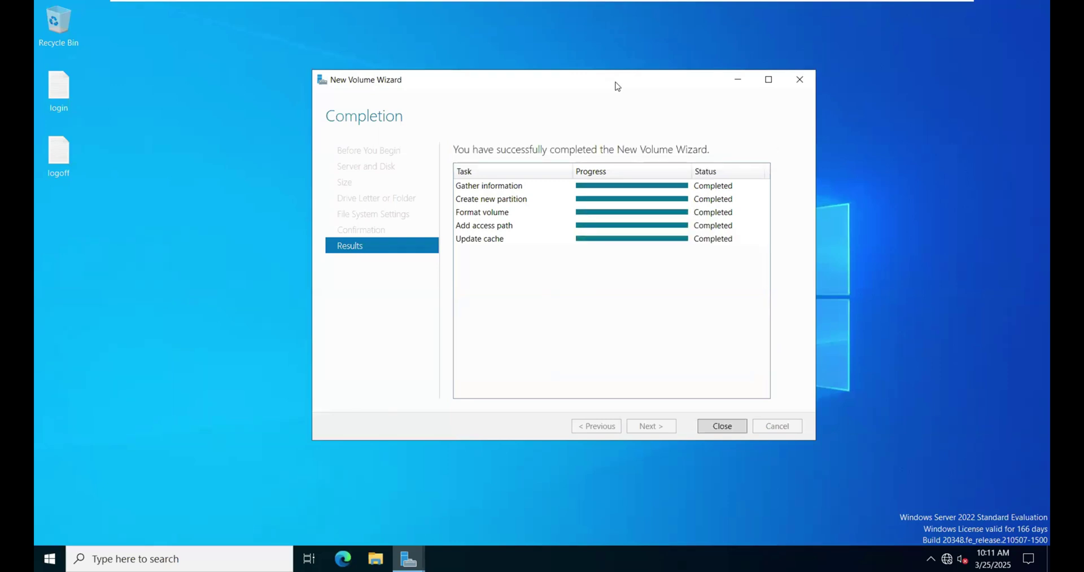
pyautogui.click(723, 426)
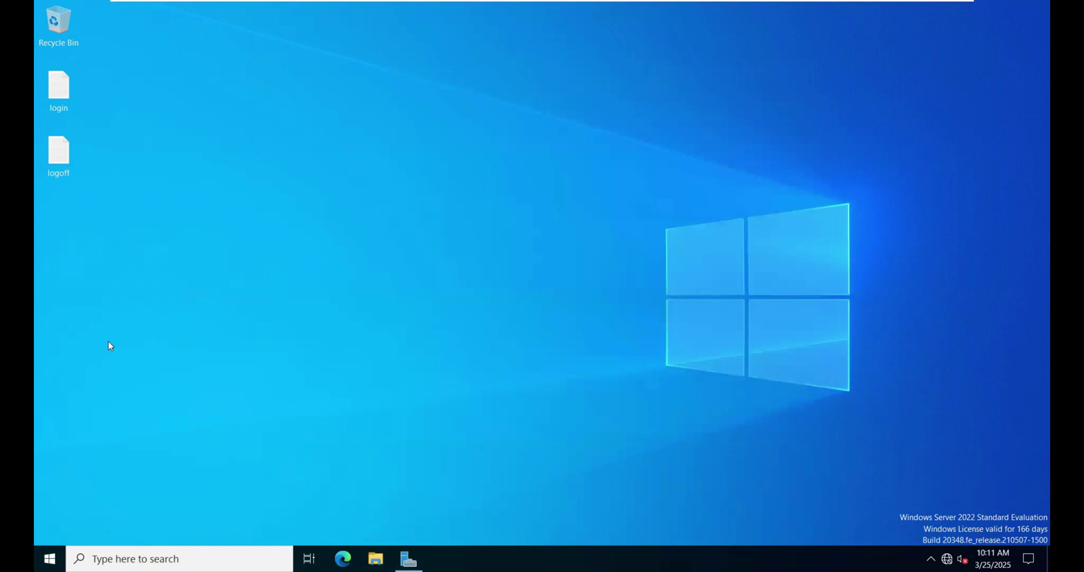
# Create a folder named shiv on New Volume (E:) in File Explorer
pyautogui.press('super+e')
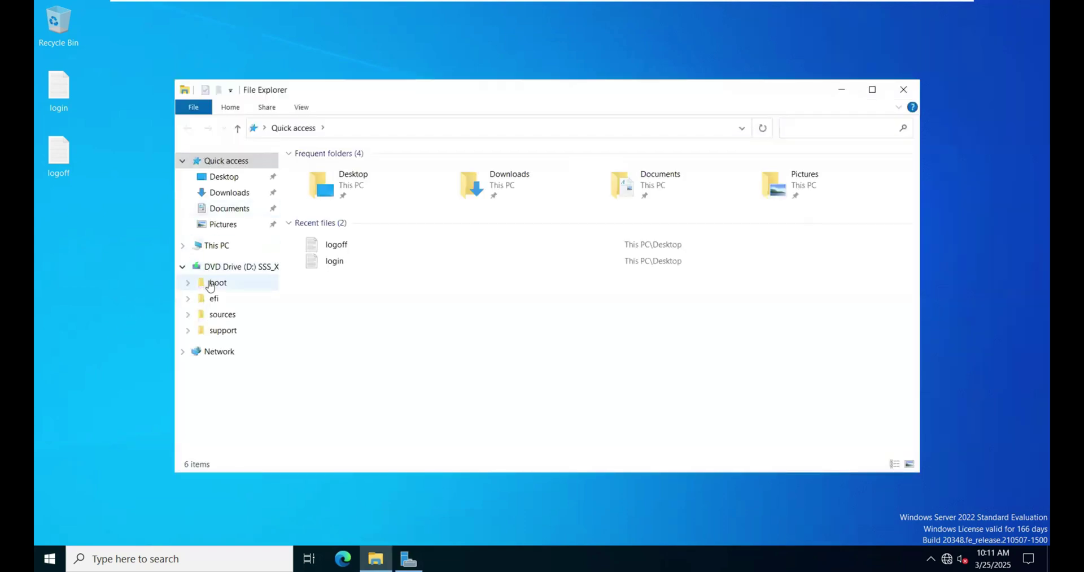
pyautogui.click(216, 245)
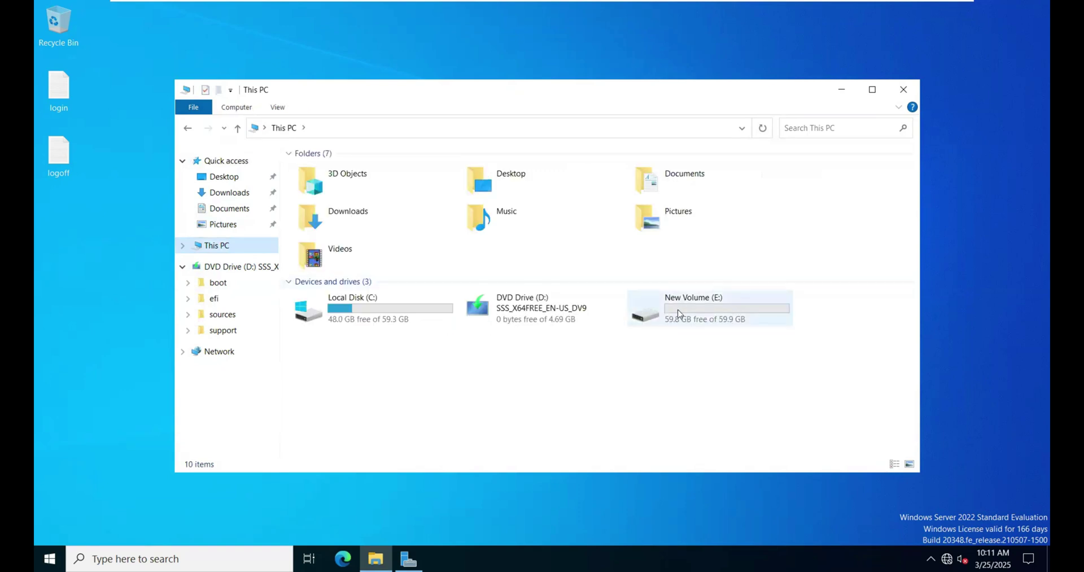
pyautogui.doubleClick(680, 313)
pyautogui.rightClick(372, 230)
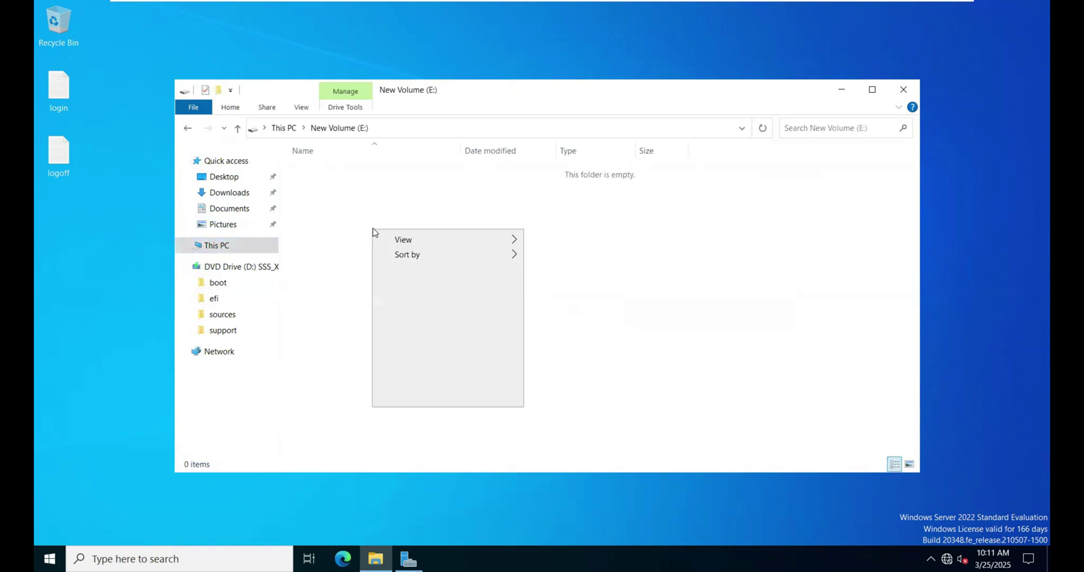
pyautogui.moveTo(507, 379)
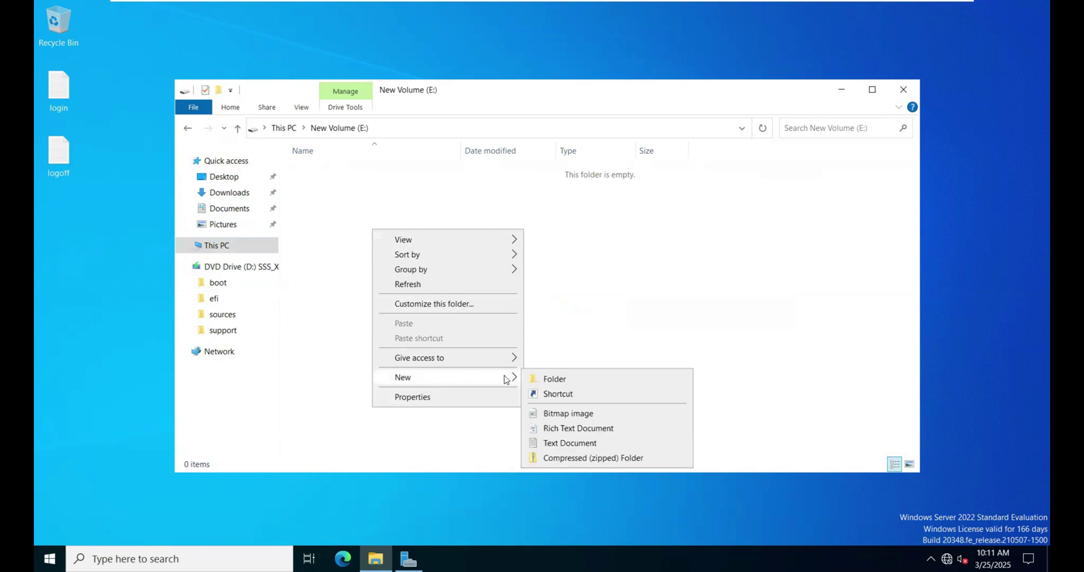
pyautogui.click(553, 378)
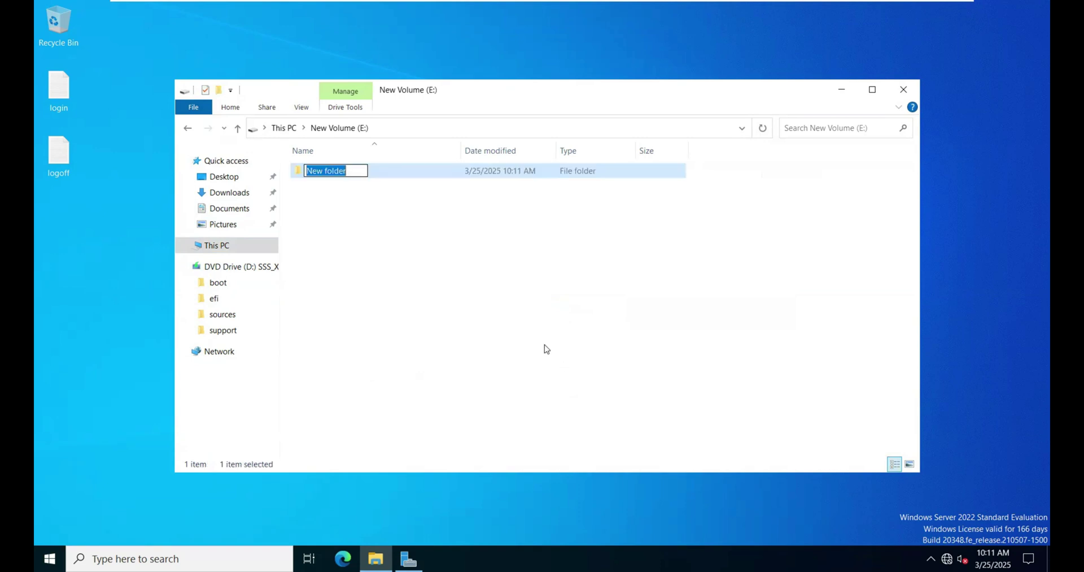
pyautogui.write('shi')
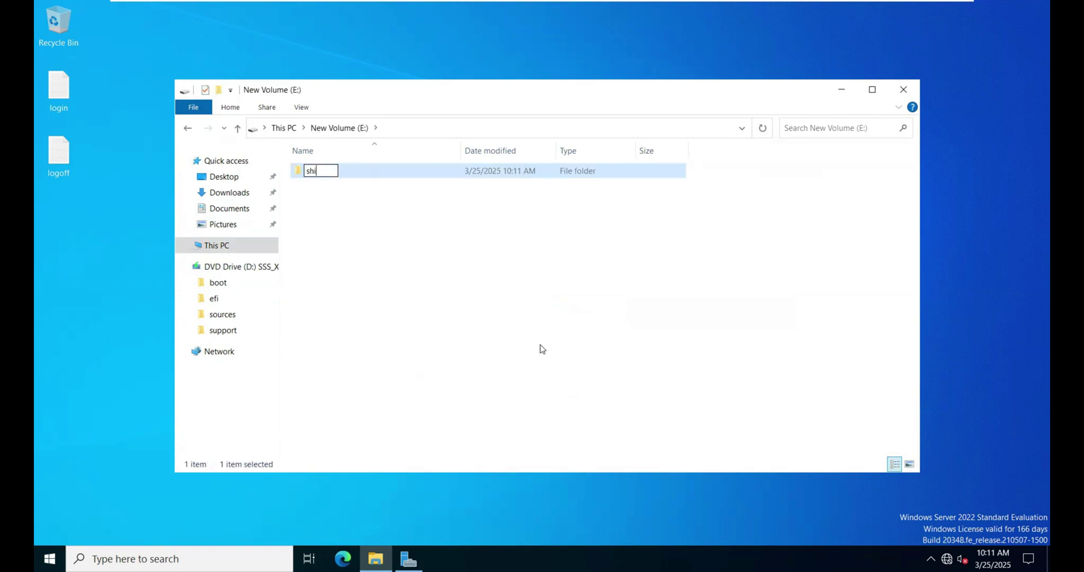
pyautogui.write('v')
pyautogui.click(337, 236)
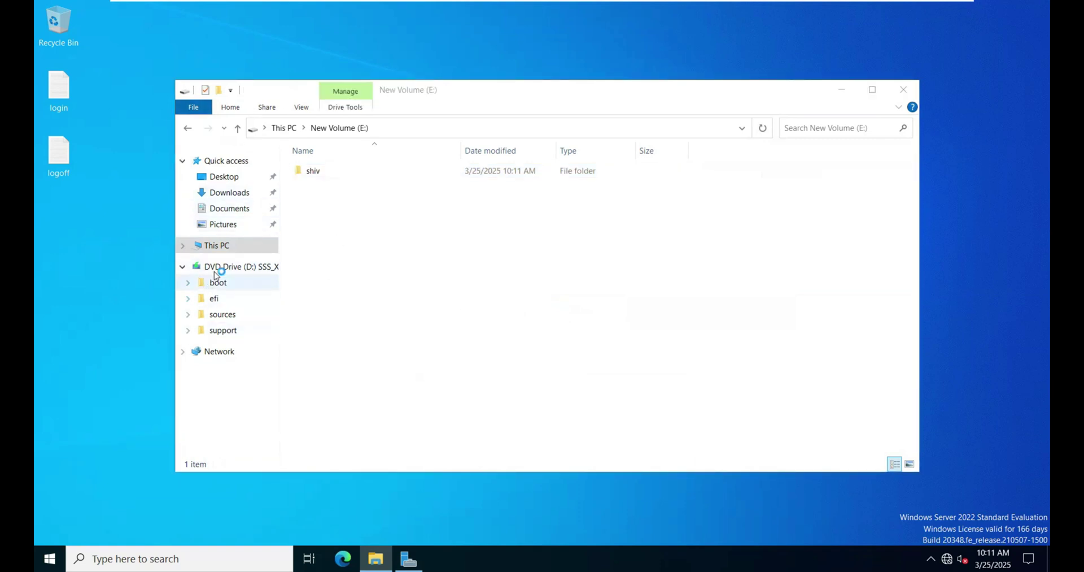
# Copy the DVD Drive (D:) and paste its contents into the shiv folder on New Volume (E:)
pyautogui.click(236, 262)
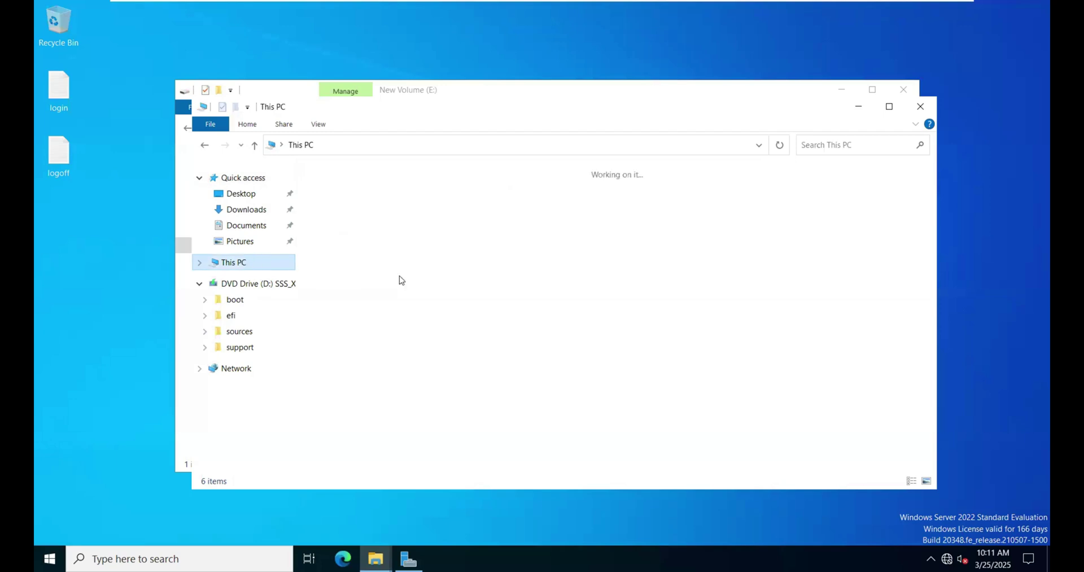
pyautogui.click(538, 327)
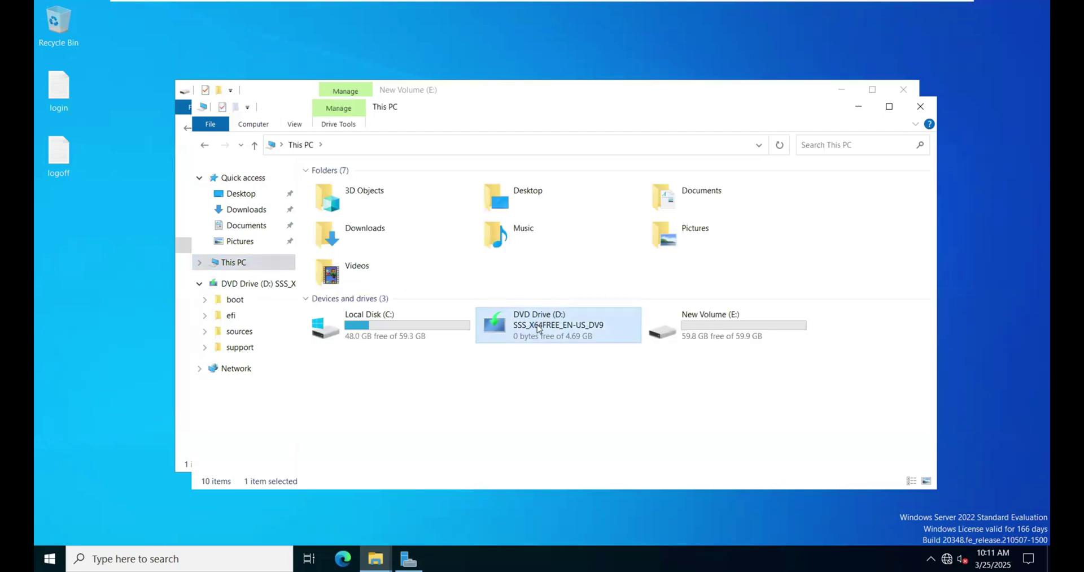
pyautogui.rightClick(538, 328)
pyautogui.click(578, 481)
pyautogui.doubleClick(687, 331)
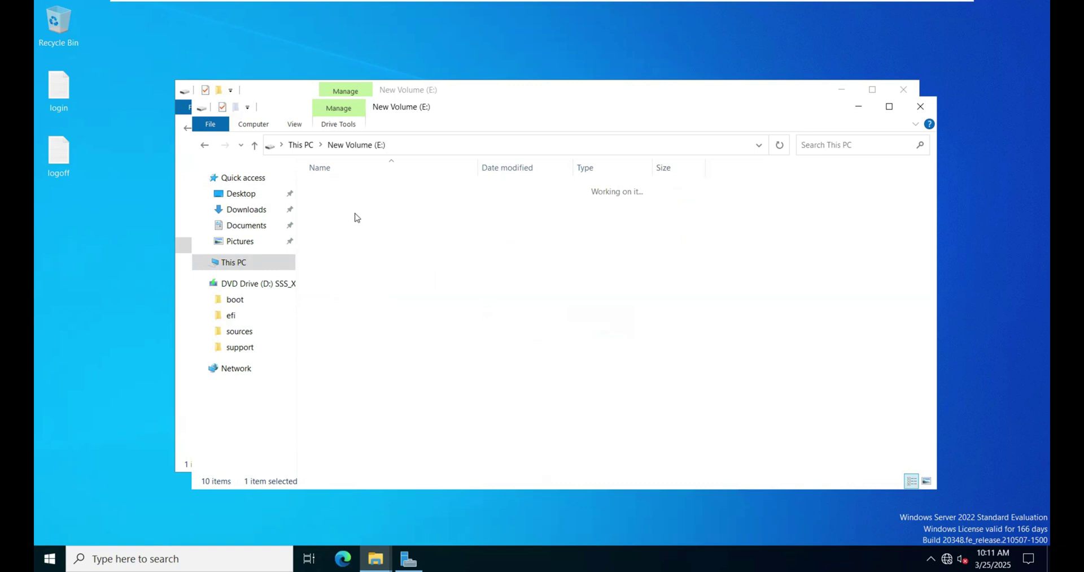
pyautogui.doubleClick(330, 190)
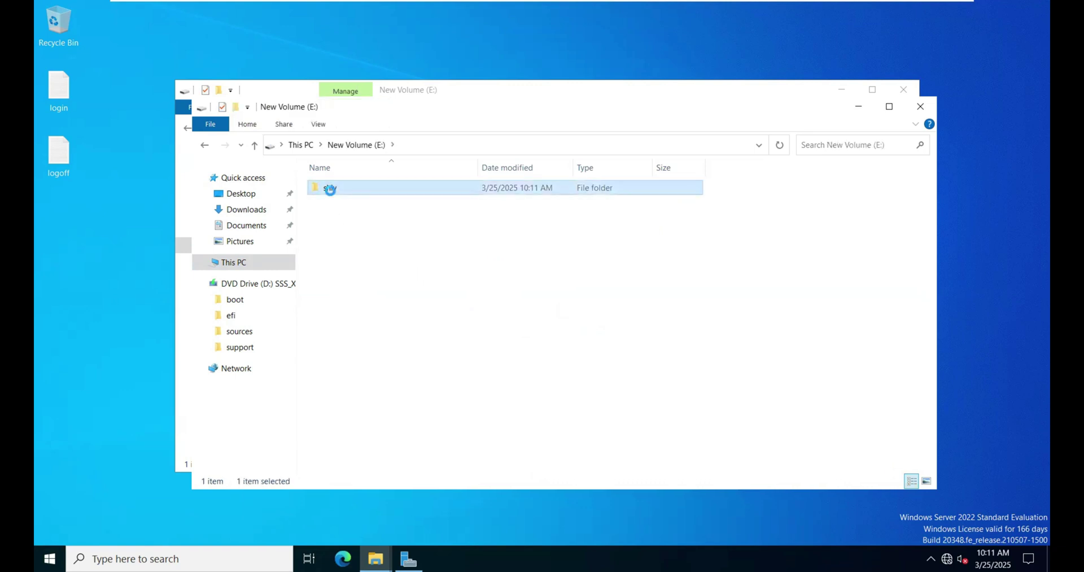
pyautogui.rightClick(339, 220)
pyautogui.click(362, 314)
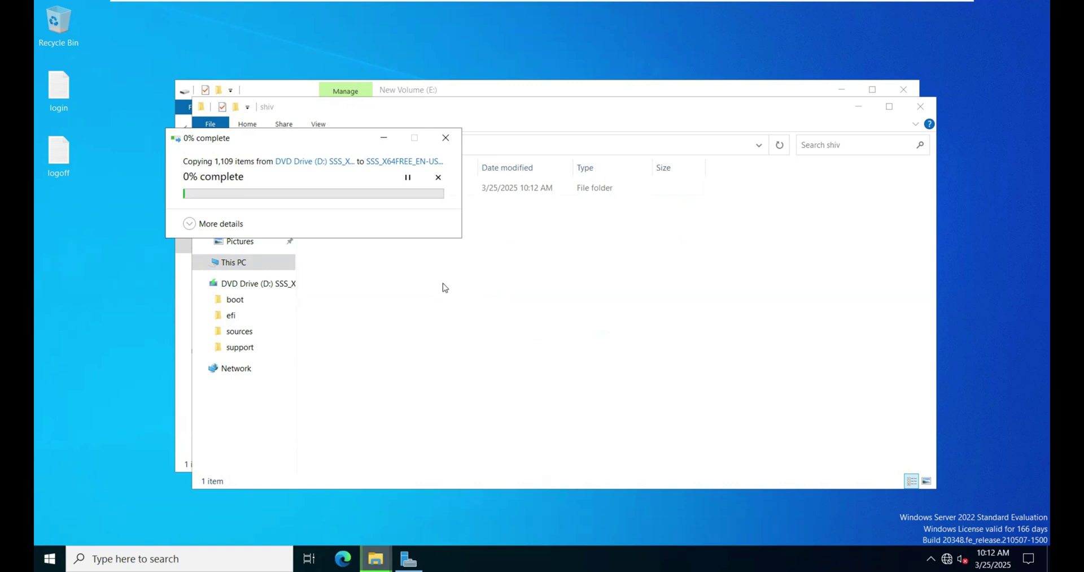
# Copy the DVD Drive (D:) again and paste it directly into the root of New Volume (E:)
pyautogui.click(516, 94)
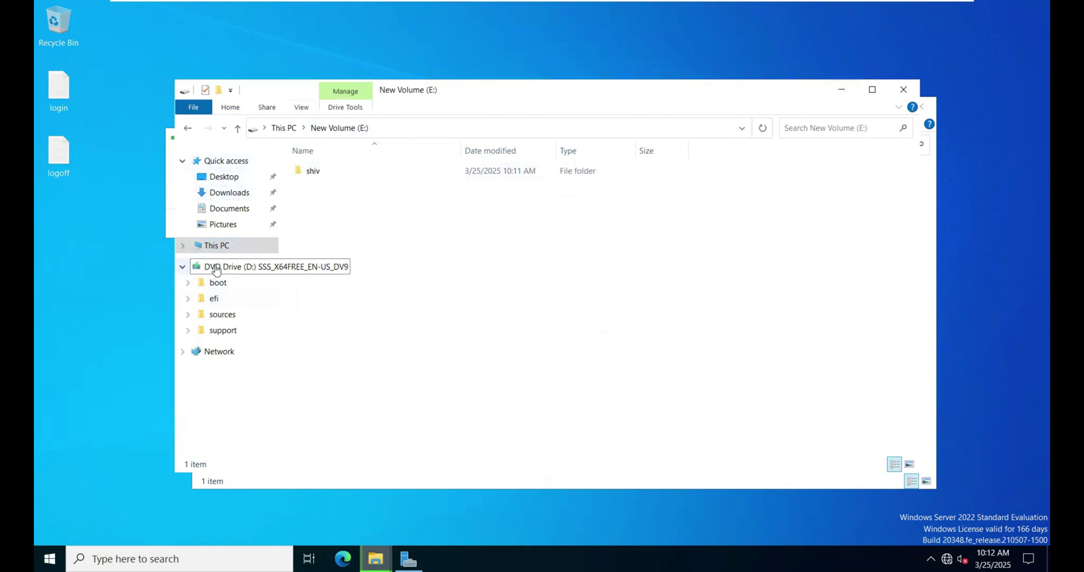
pyautogui.click(225, 265)
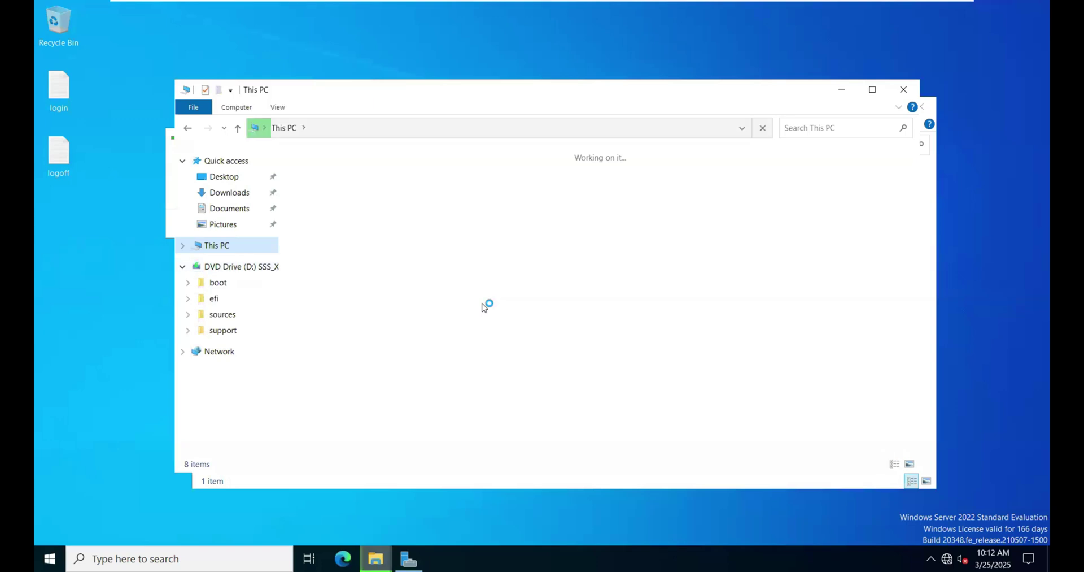
pyautogui.rightClick(546, 310)
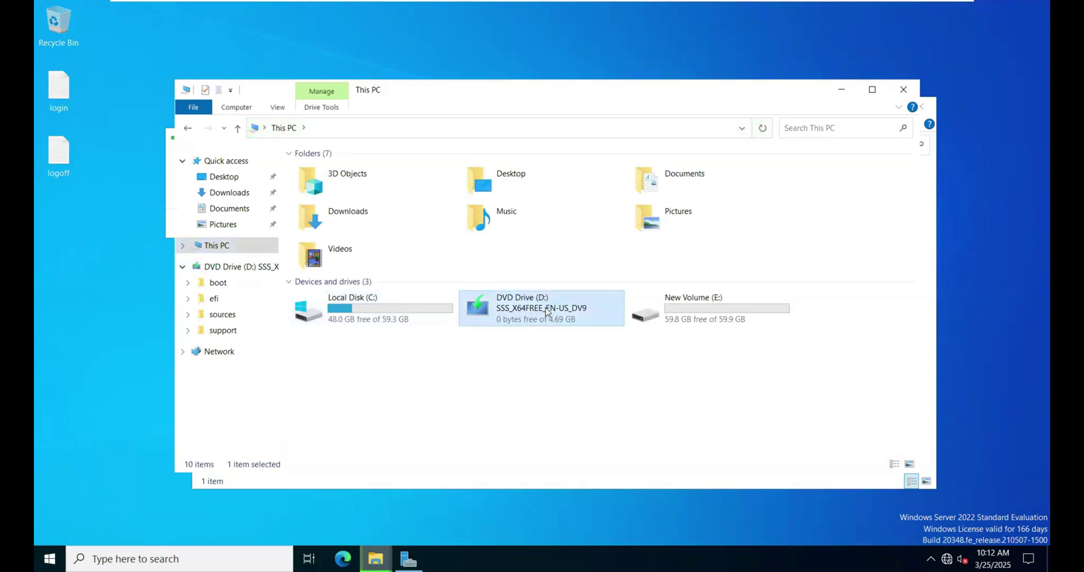
pyautogui.click(575, 465)
pyautogui.doubleClick(660, 322)
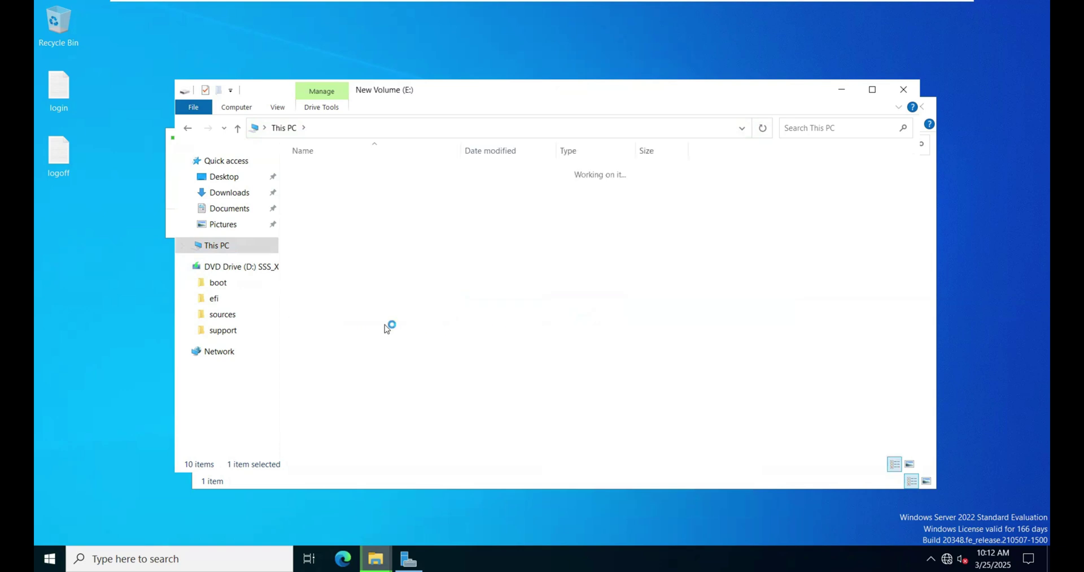
pyautogui.rightClick(374, 298)
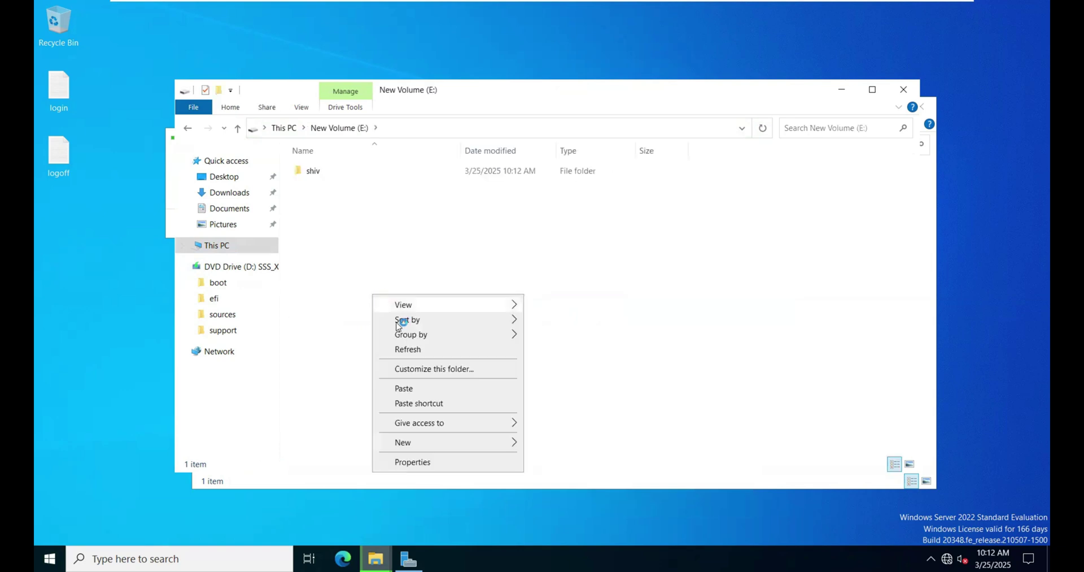
pyautogui.click(416, 386)
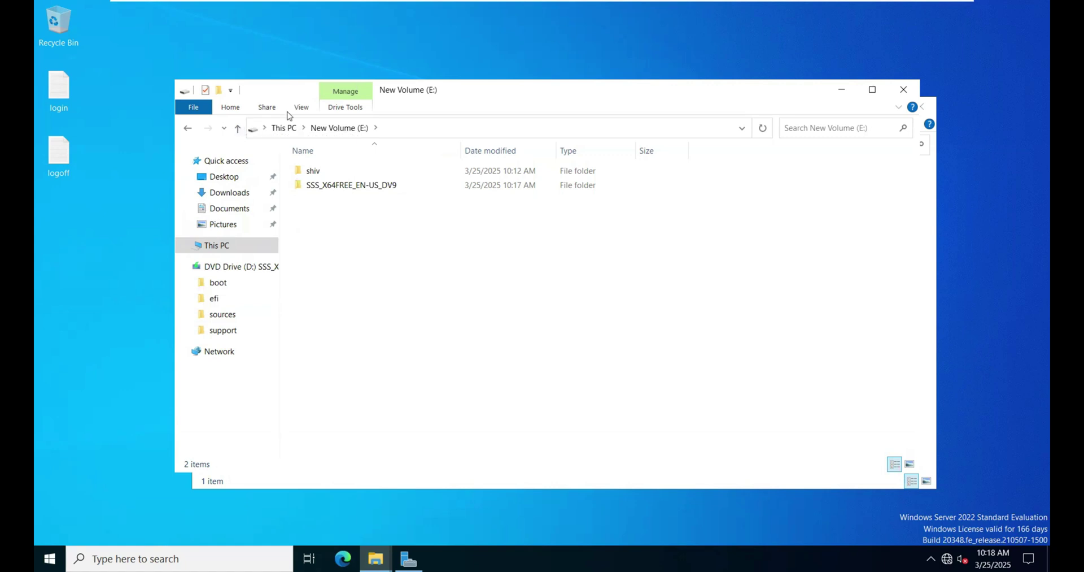
# Check the used and free space of New Volume (E:) in its properties, then close them without changes
pyautogui.click(237, 129)
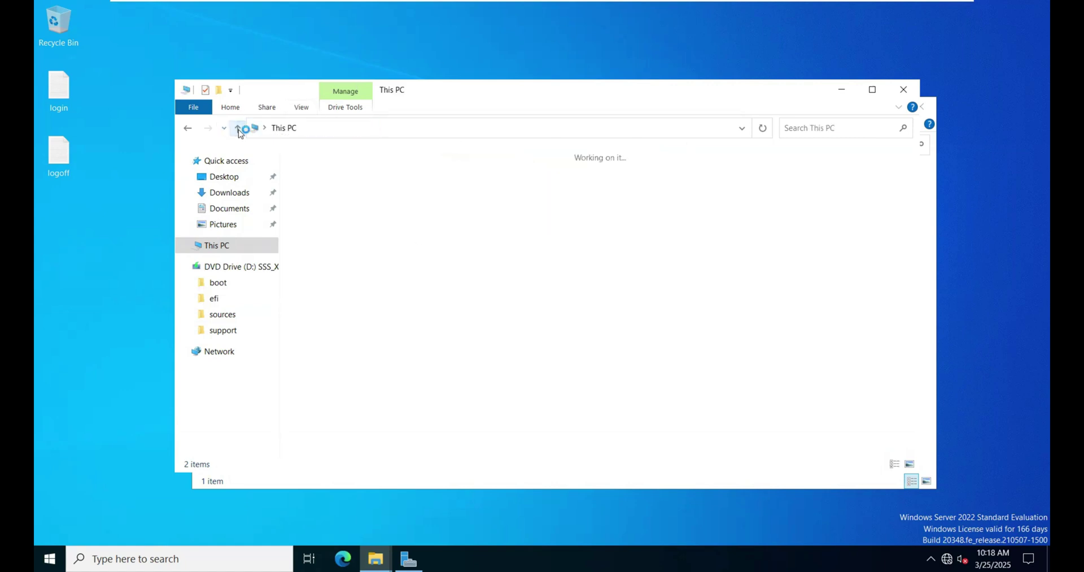
pyautogui.click(628, 407)
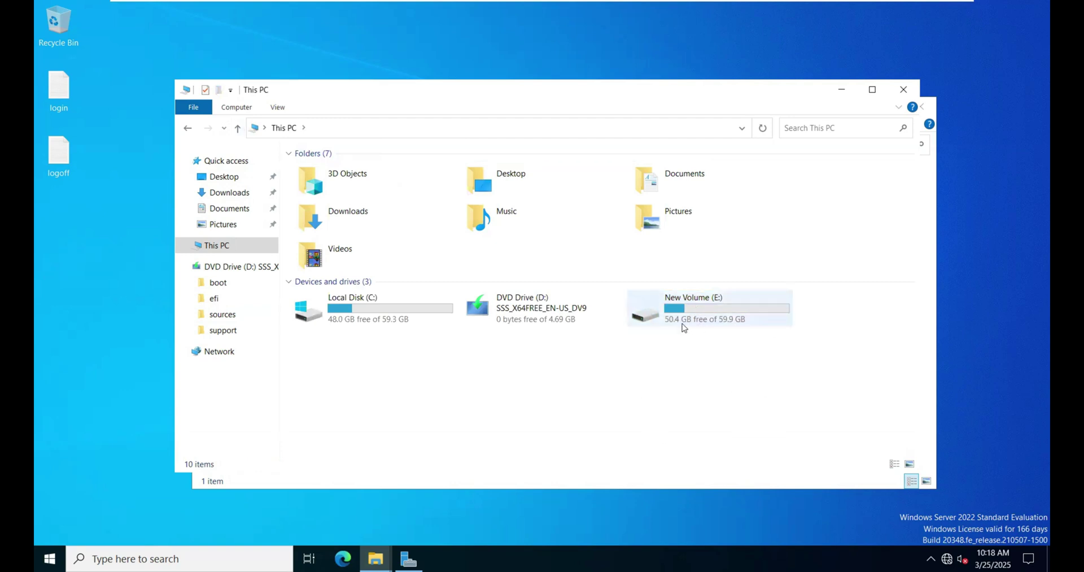
pyautogui.rightClick(667, 311)
pyautogui.click(706, 299)
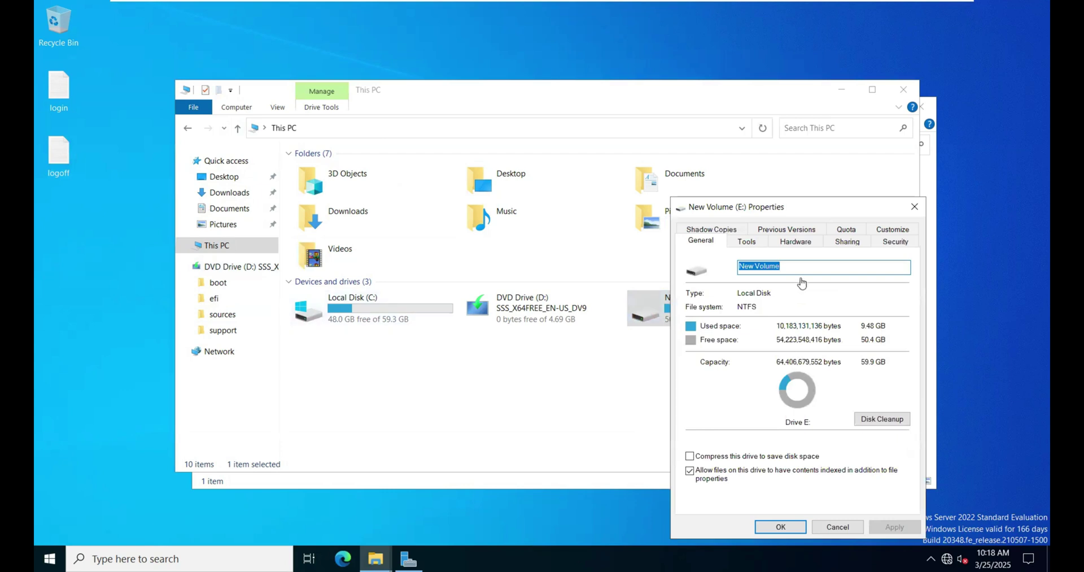
pyautogui.moveTo(781, 208); pyautogui.dragTo(399, 118)
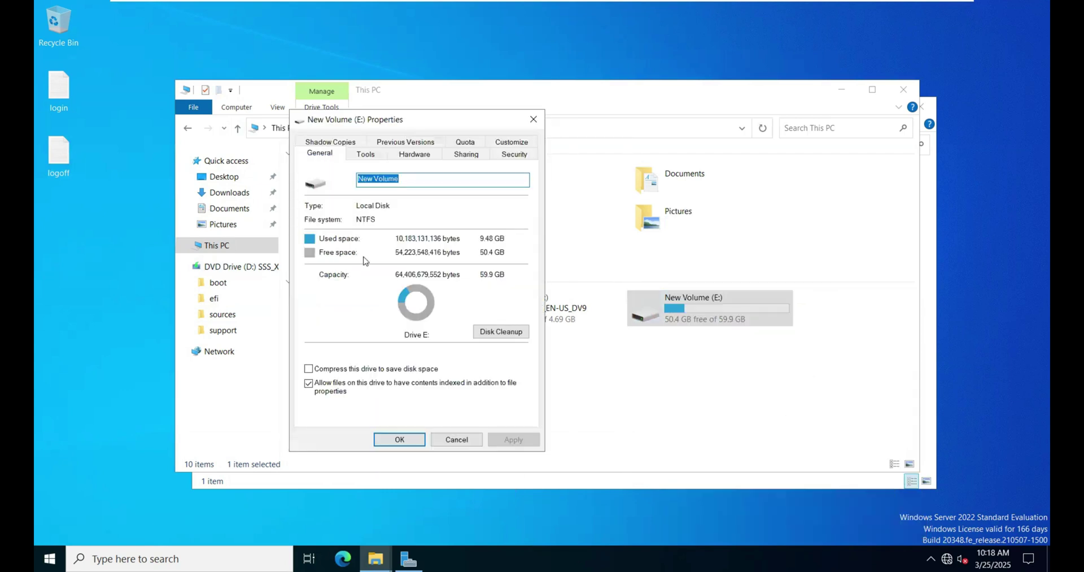
pyautogui.click(456, 440)
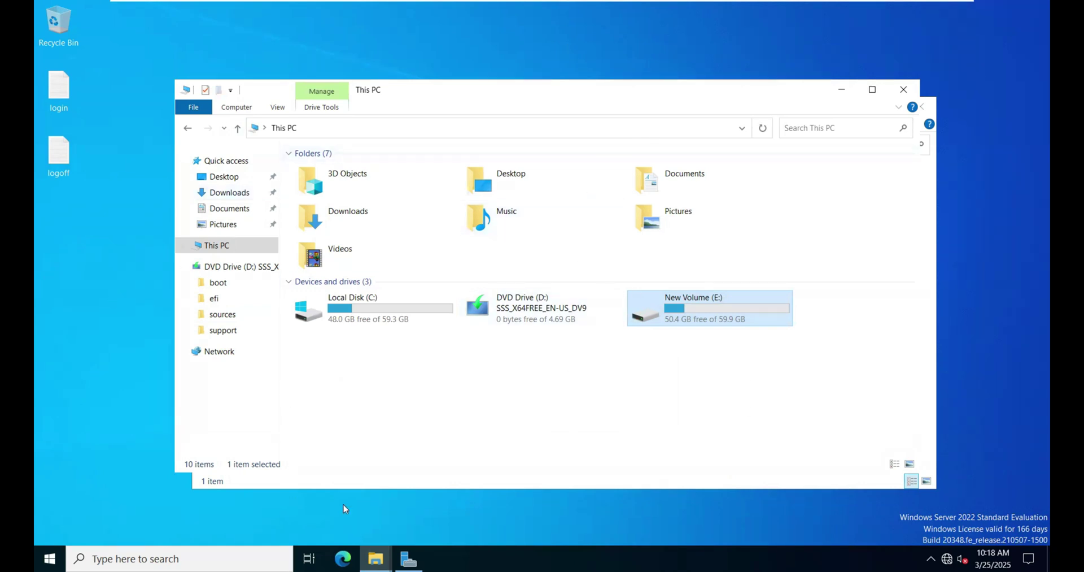
# In Server Manager, start adding roles and features with a role-based installation on the server from the server pool
pyautogui.click(409, 558)
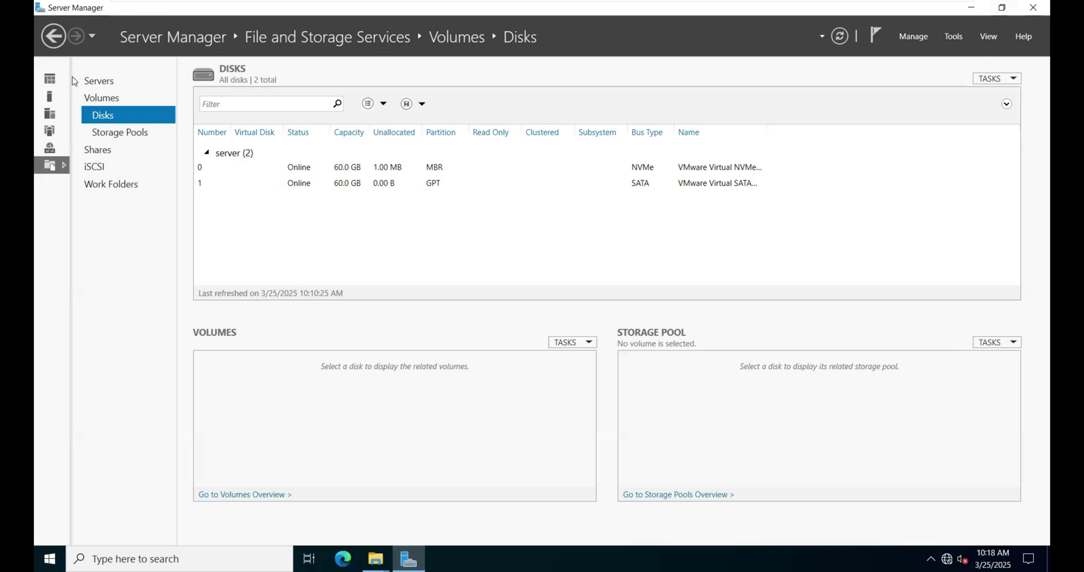
pyautogui.click(915, 40)
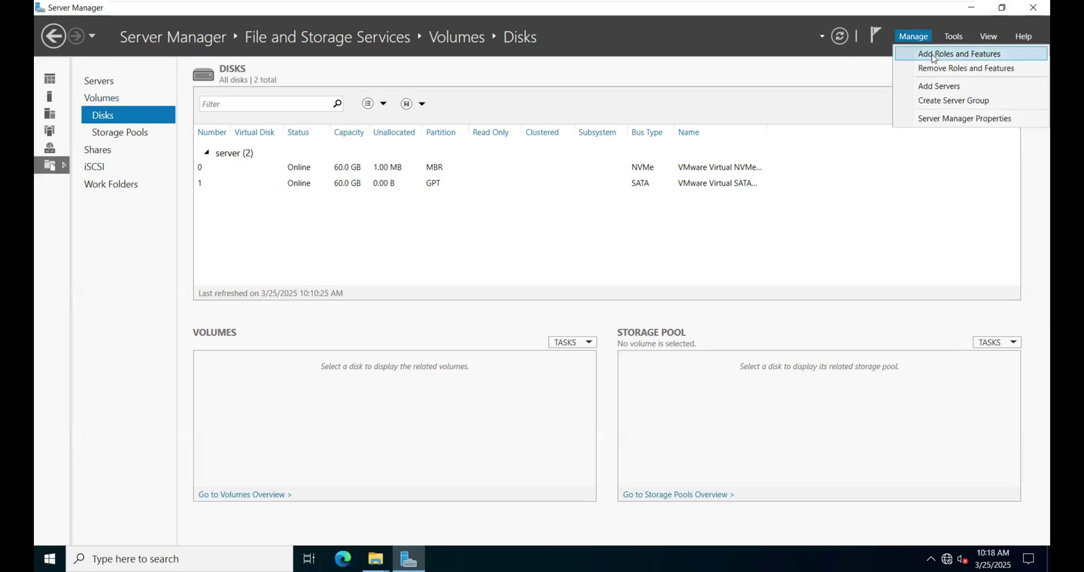
pyautogui.click(935, 54)
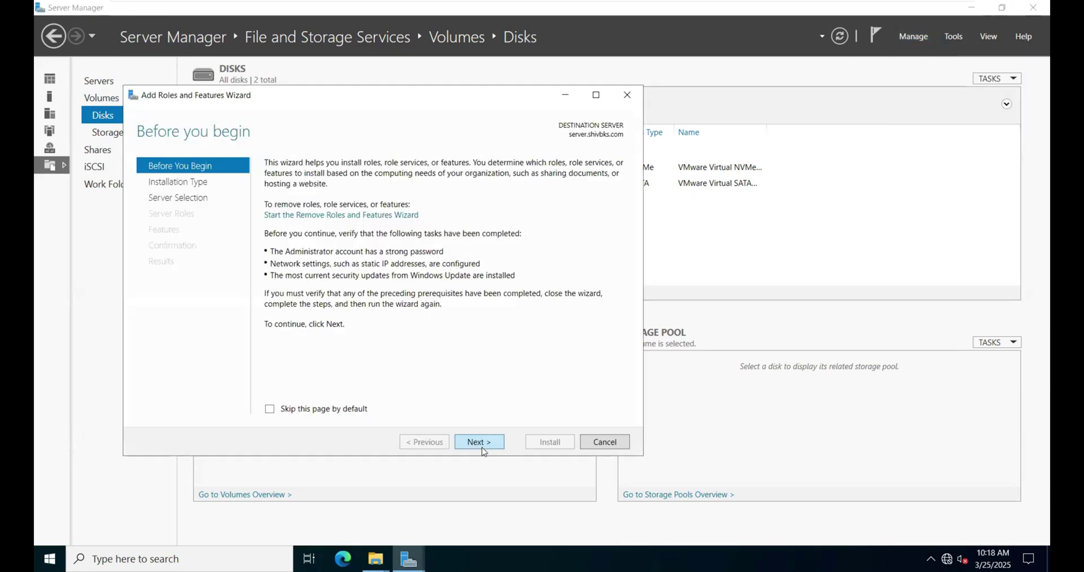
pyautogui.click(484, 450)
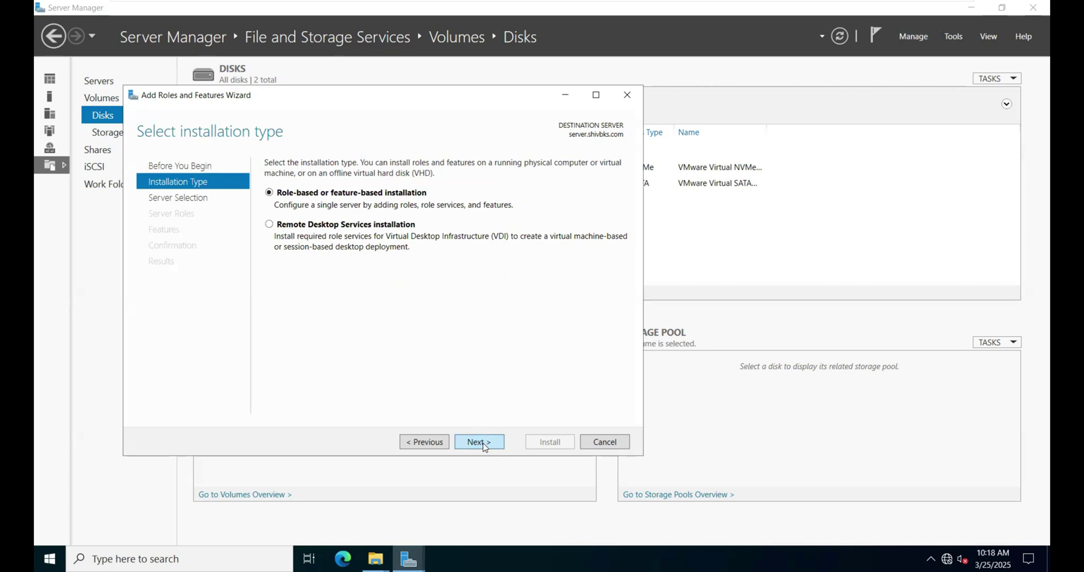
pyautogui.click(484, 448)
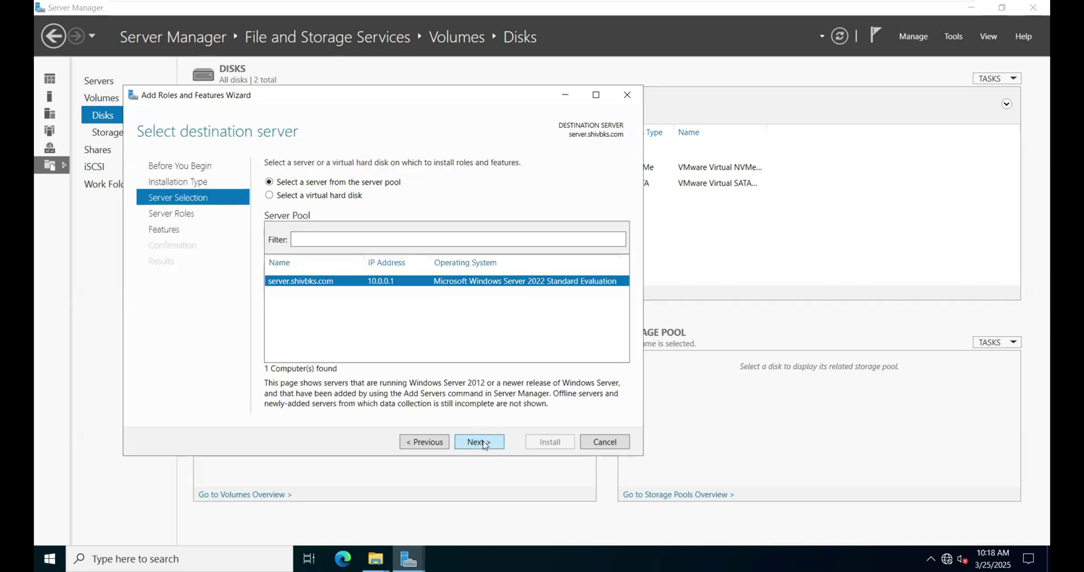
pyautogui.click(484, 444)
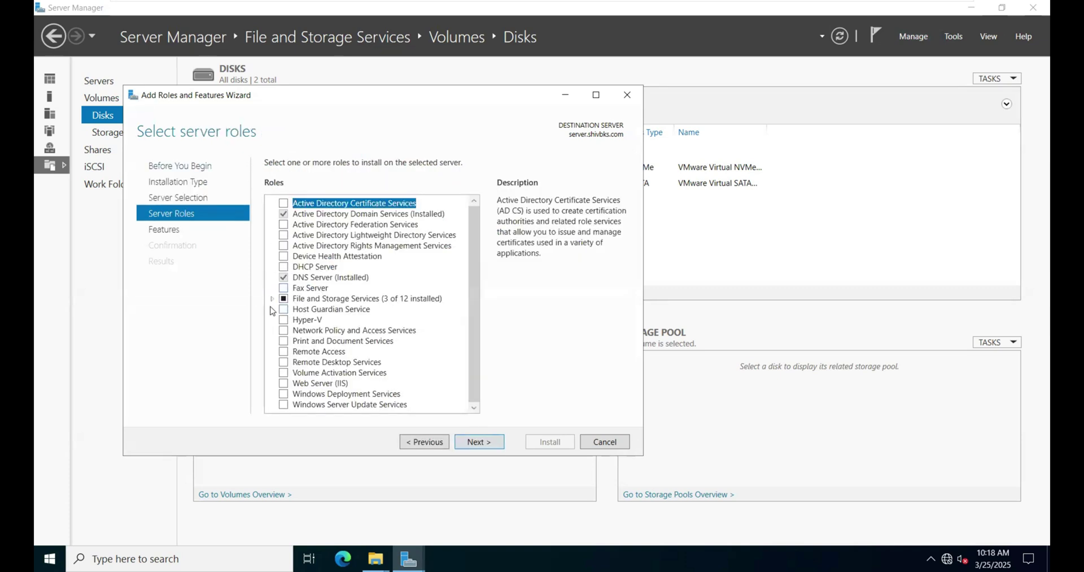
# Select the Data Deduplication role service under File and iSCSI Services and proceed to the confirmation without adding features
pyautogui.click(272, 300)
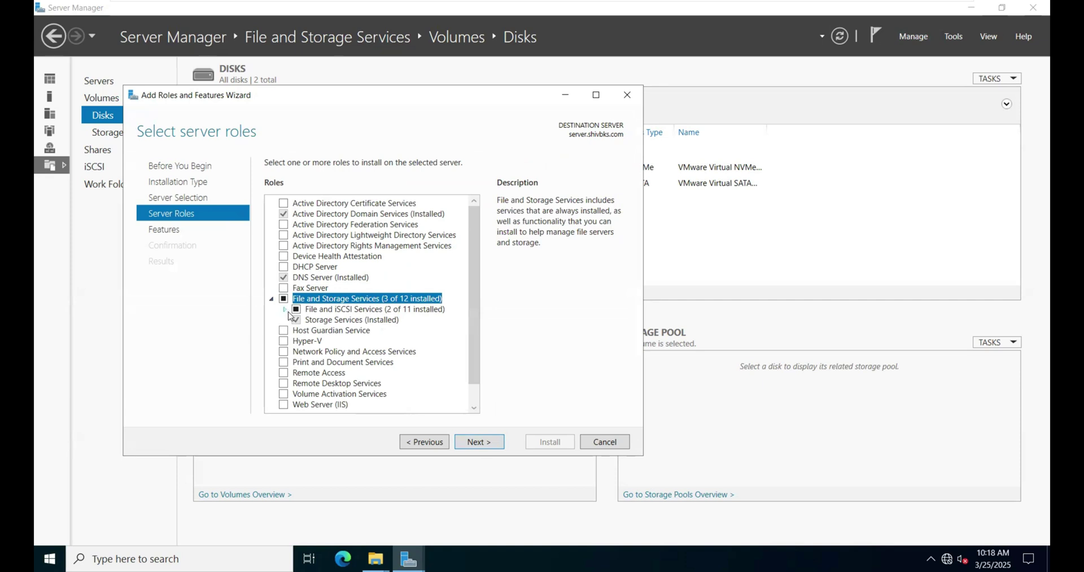
pyautogui.click(285, 310)
pyautogui.scroll(-1, 323, 349)
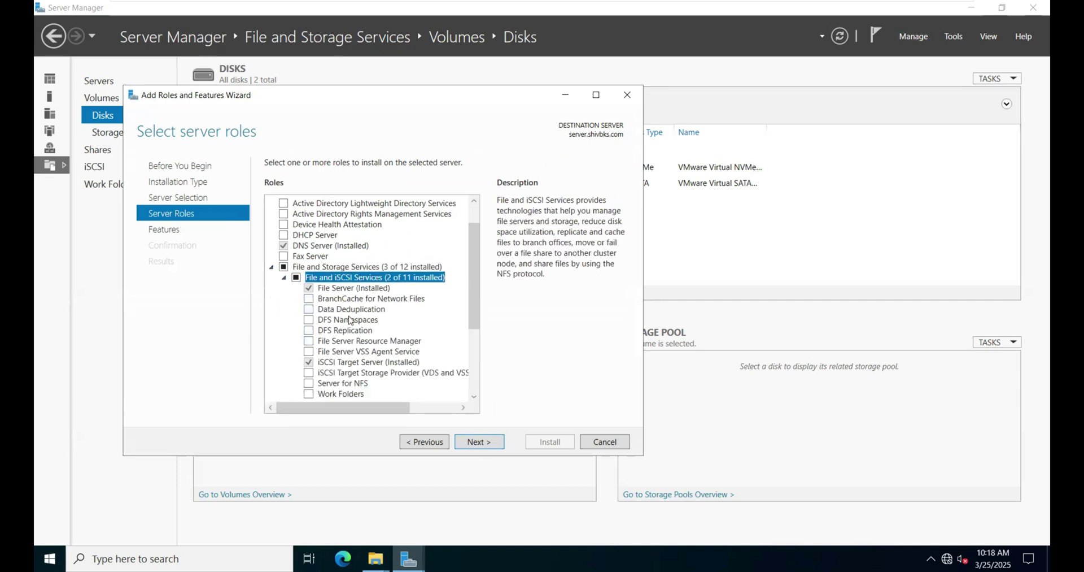
pyautogui.click(309, 310)
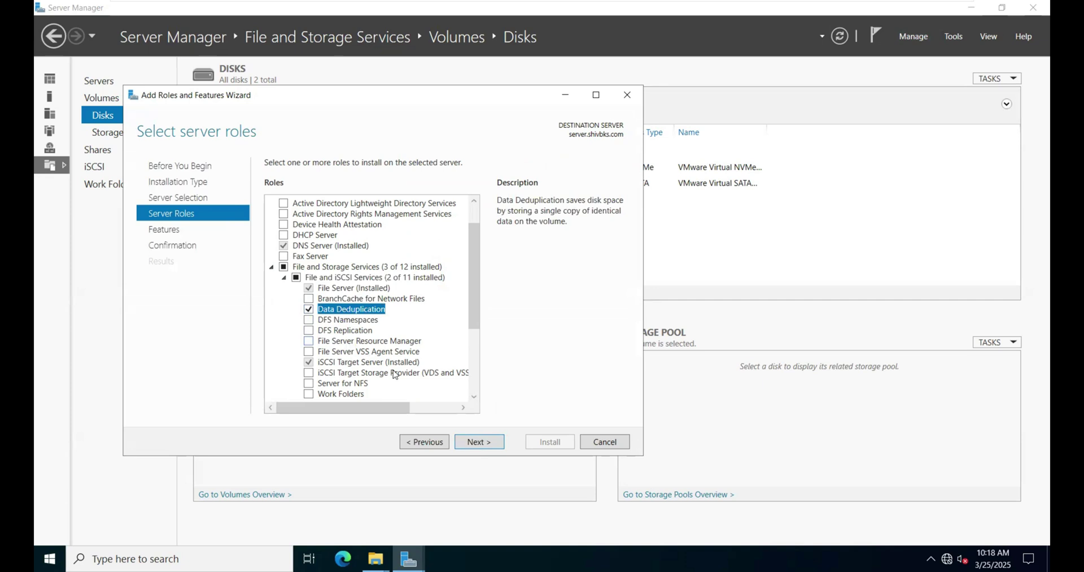
pyautogui.click(484, 444)
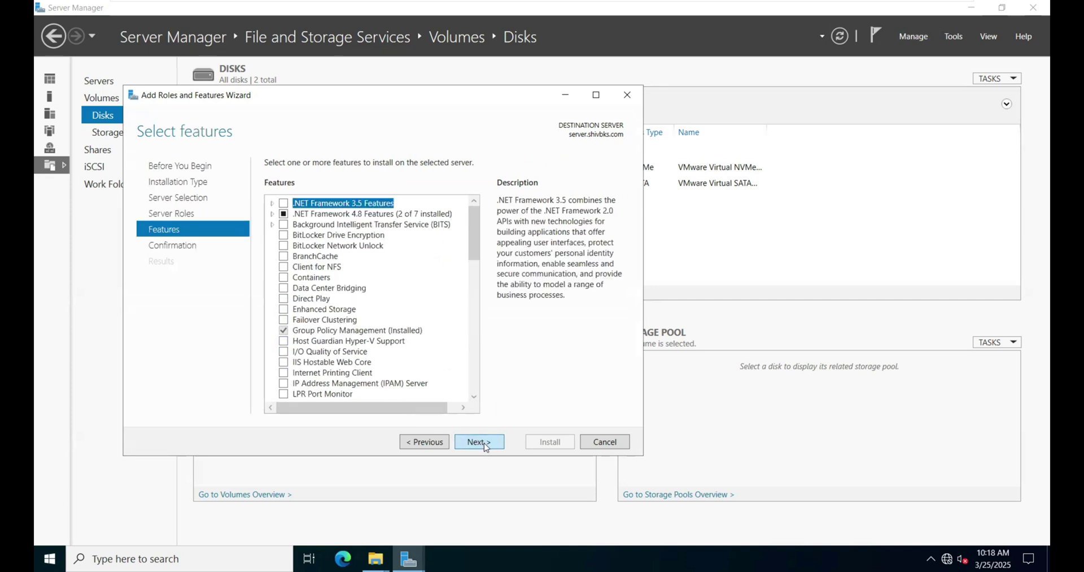
pyautogui.click(484, 443)
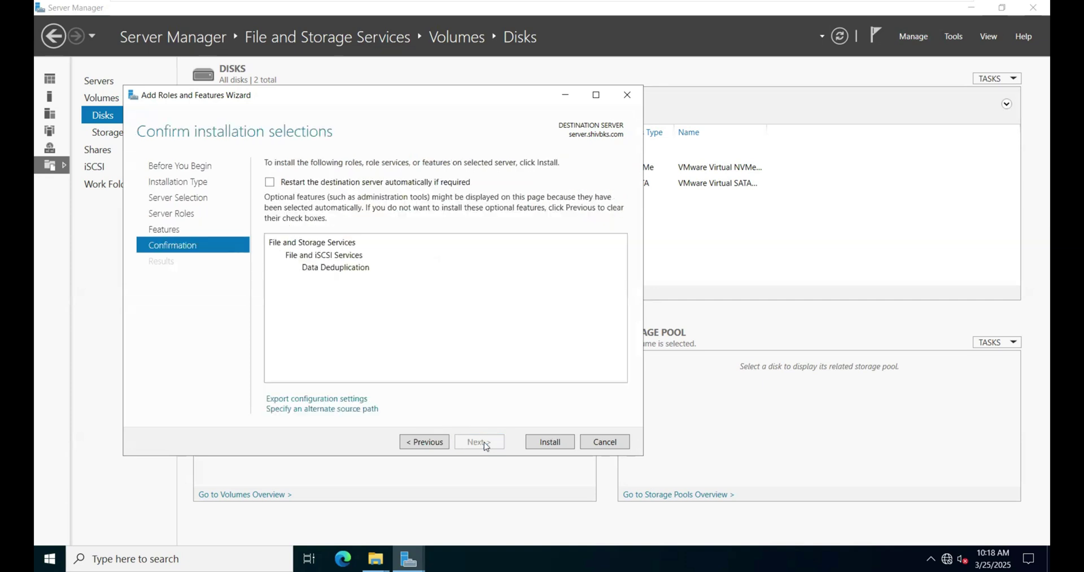
# Allow automatic restart of the destination server, install Data Deduplication, and close the wizard and the File Explorer window
pyautogui.click(270, 181)
pyautogui.click(591, 329)
pyautogui.click(557, 446)
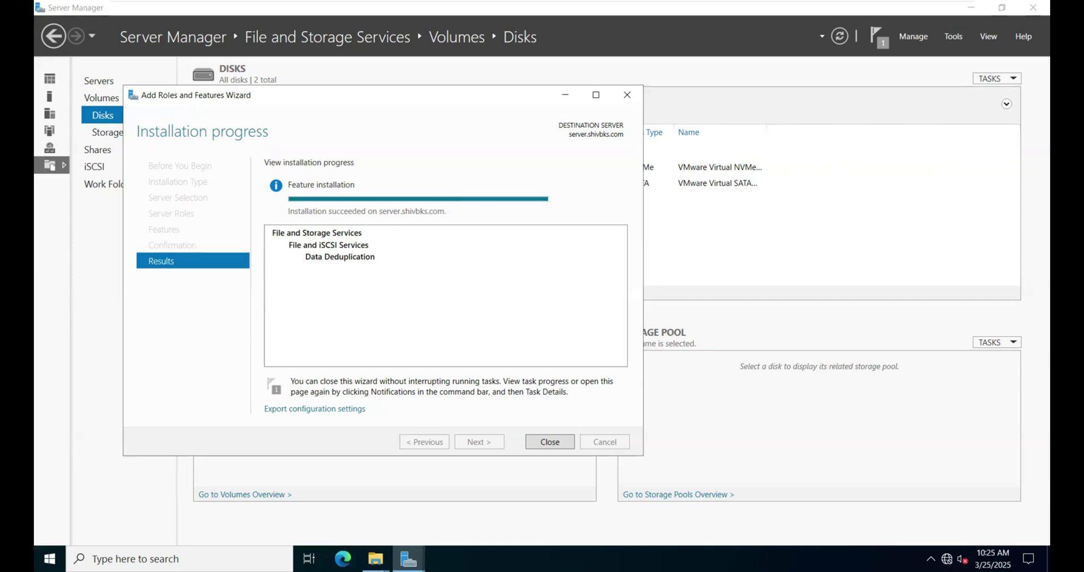
pyautogui.click(550, 442)
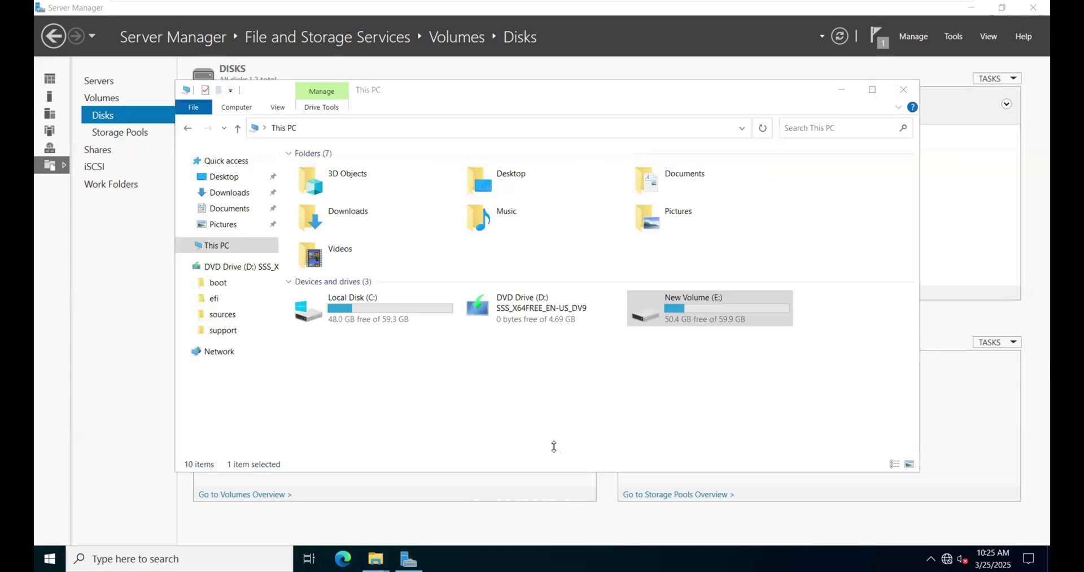
pyautogui.click(907, 92)
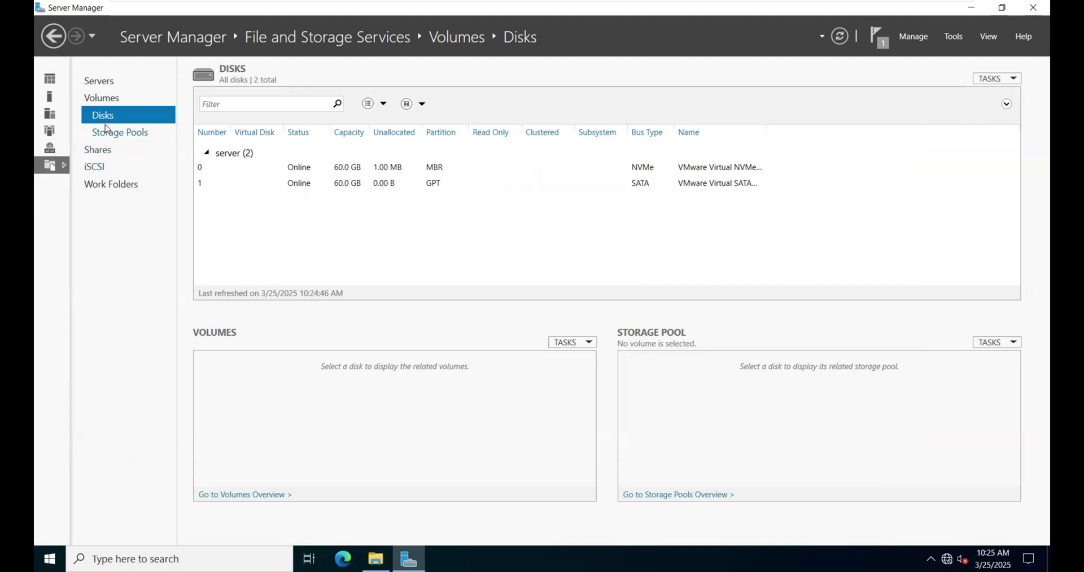
# Open the deduplication settings of volume E: and choose General purpose file server, deduplicating files older than 0 days
pyautogui.click(106, 102)
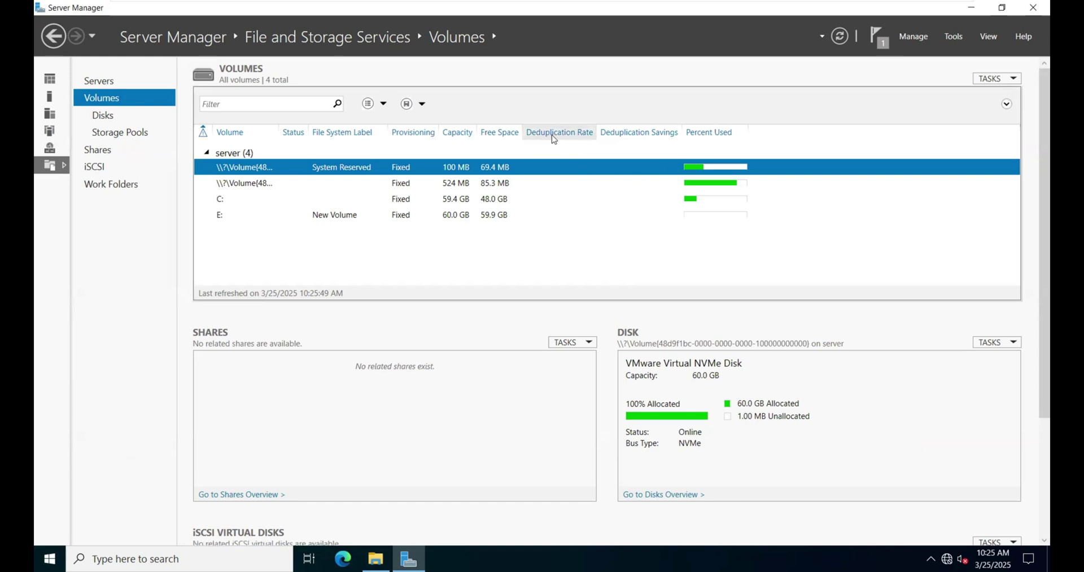
pyautogui.rightClick(447, 216)
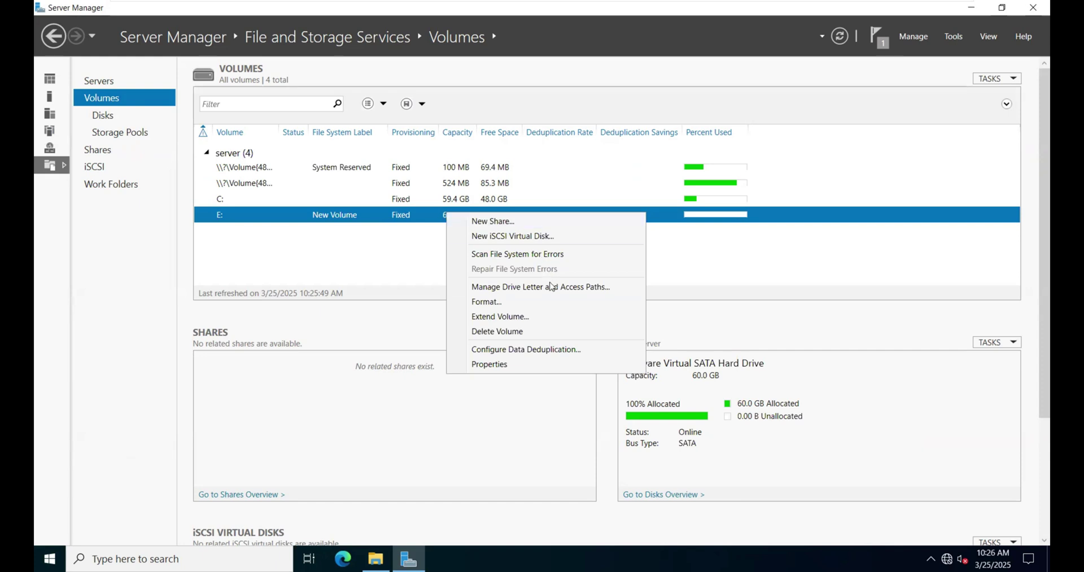
pyautogui.click(511, 350)
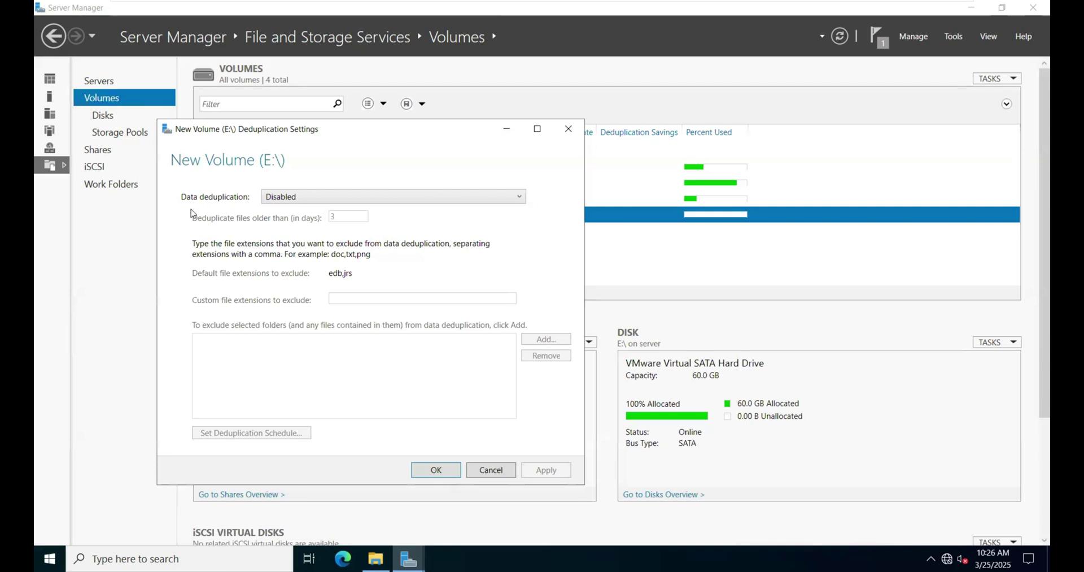
pyautogui.click(288, 199)
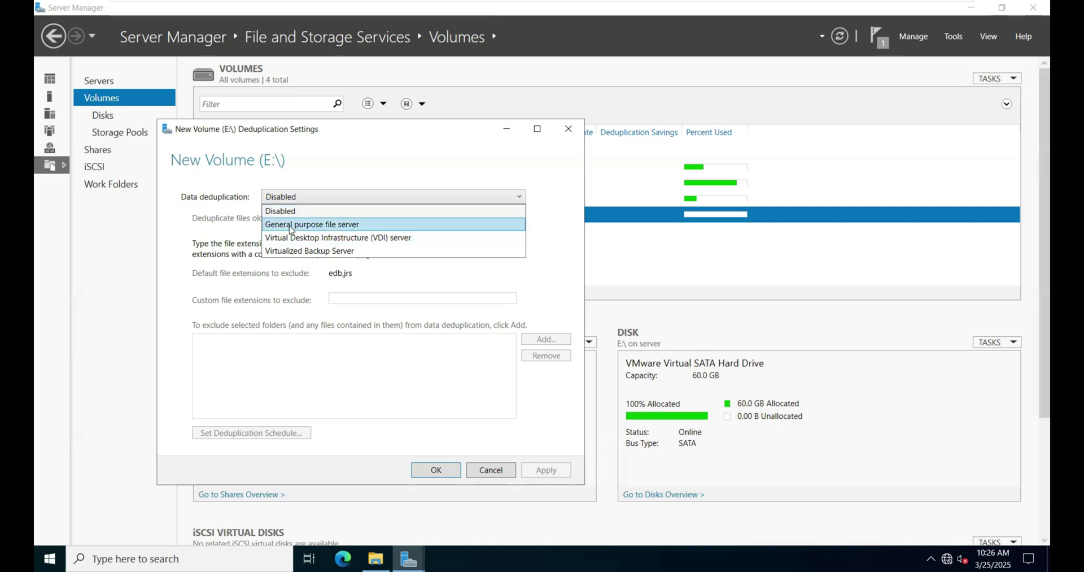
pyautogui.click(291, 225)
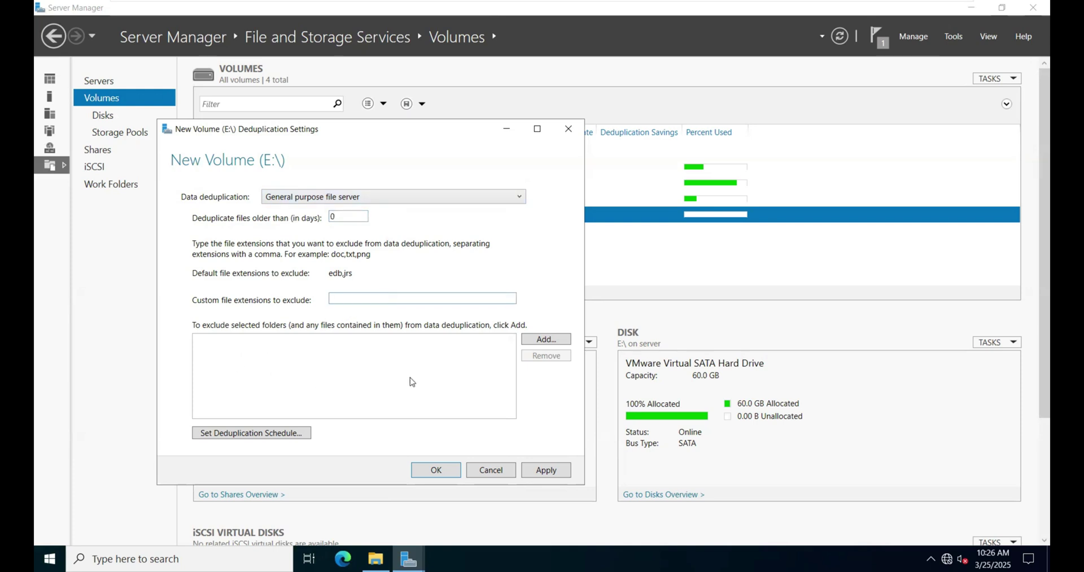
# Review the deduplication schedule without changing it, then apply the deduplication settings for New Volume (E:) and close them
pyautogui.click(285, 436)
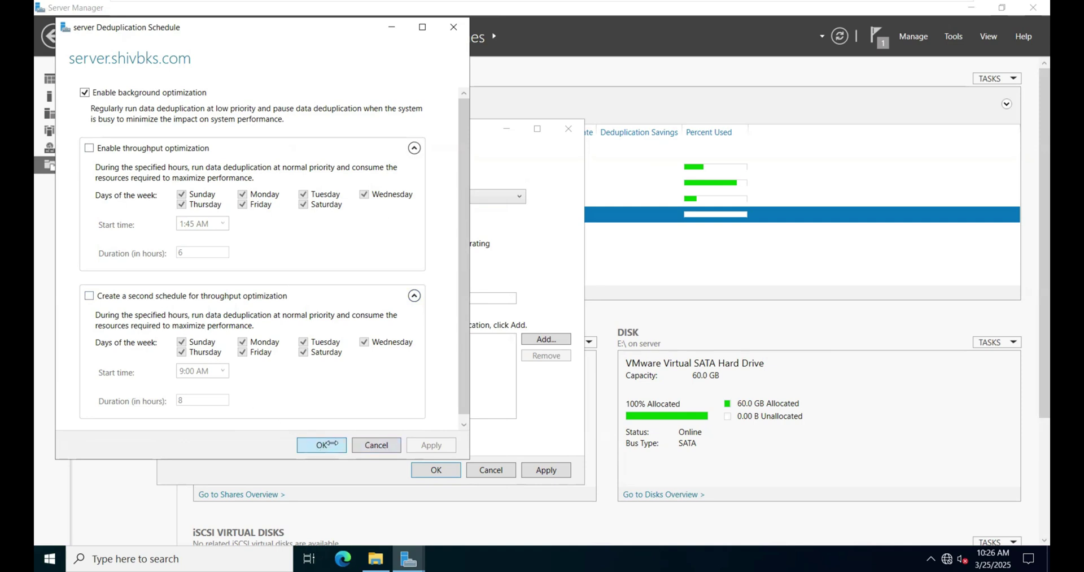
pyautogui.click(361, 445)
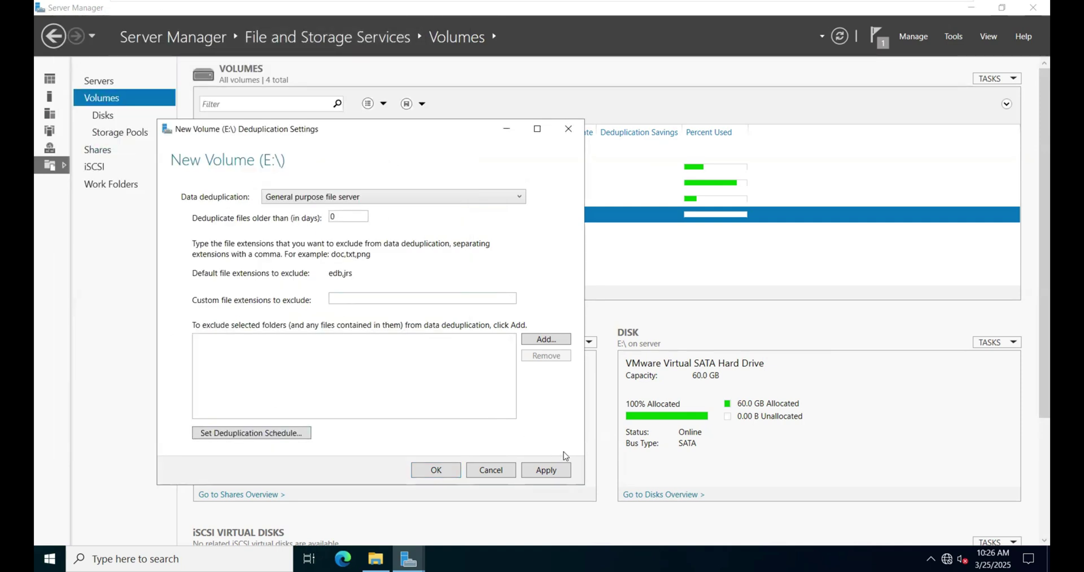
pyautogui.click(551, 474)
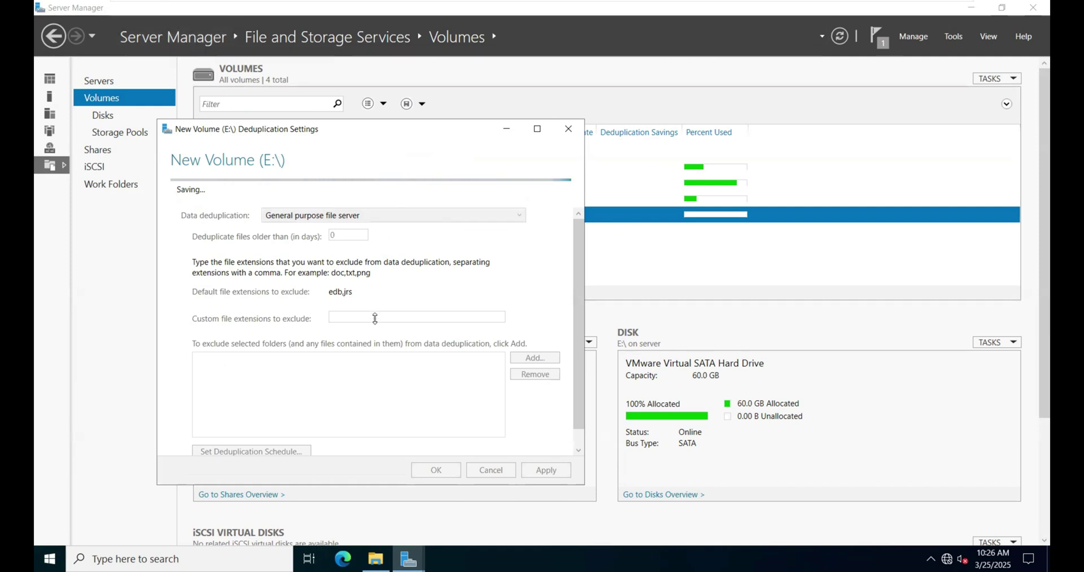
pyautogui.click(436, 470)
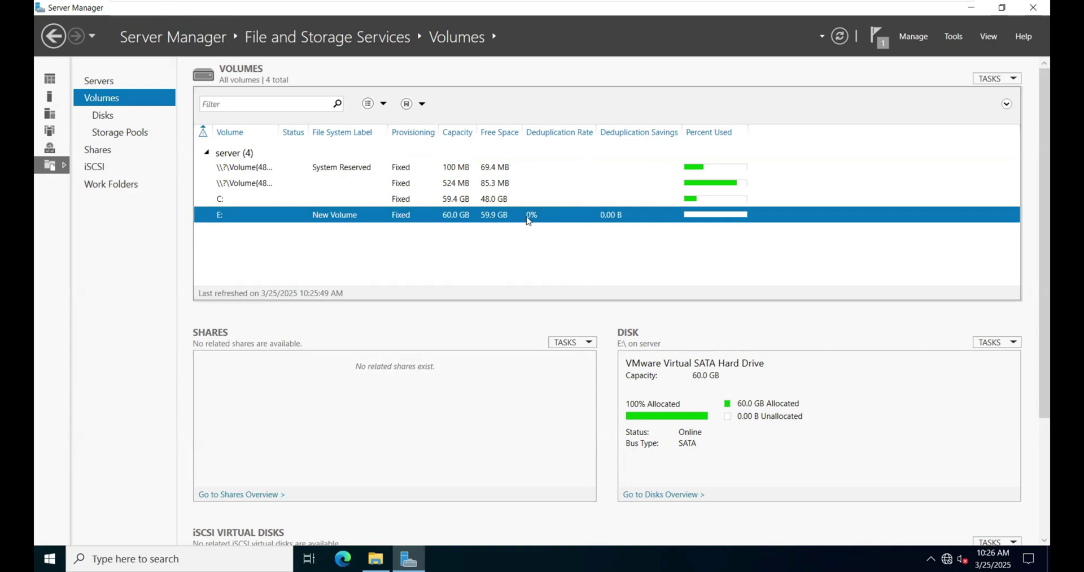
pyautogui.moveTo(657, 4)
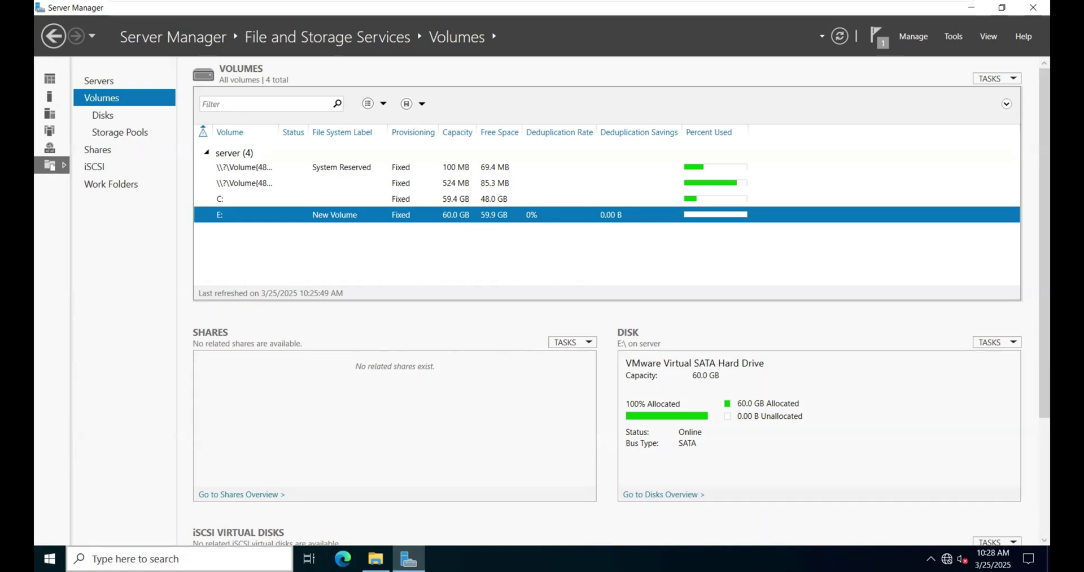
# Search for and open Windows PowerShell, and move its window toward the middle of the desktop
pyautogui.rightClick(53, 555)
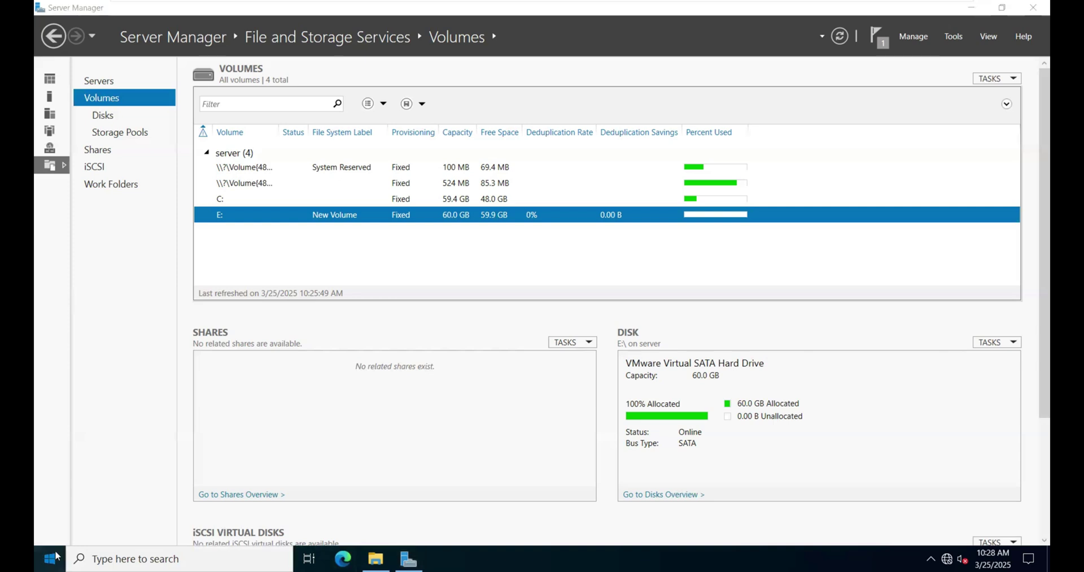
pyautogui.press('super')
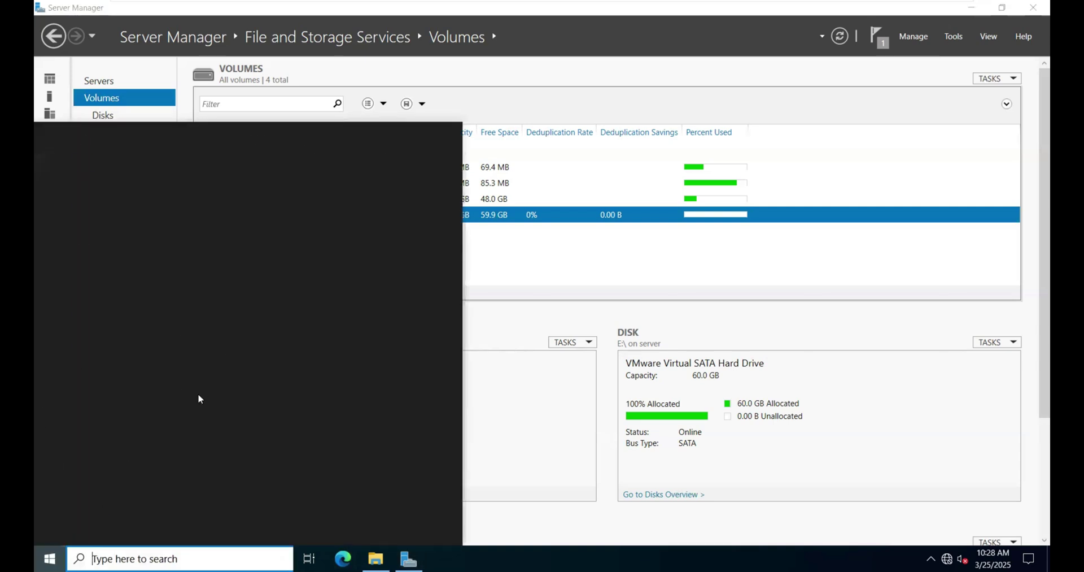
pyautogui.write('power')
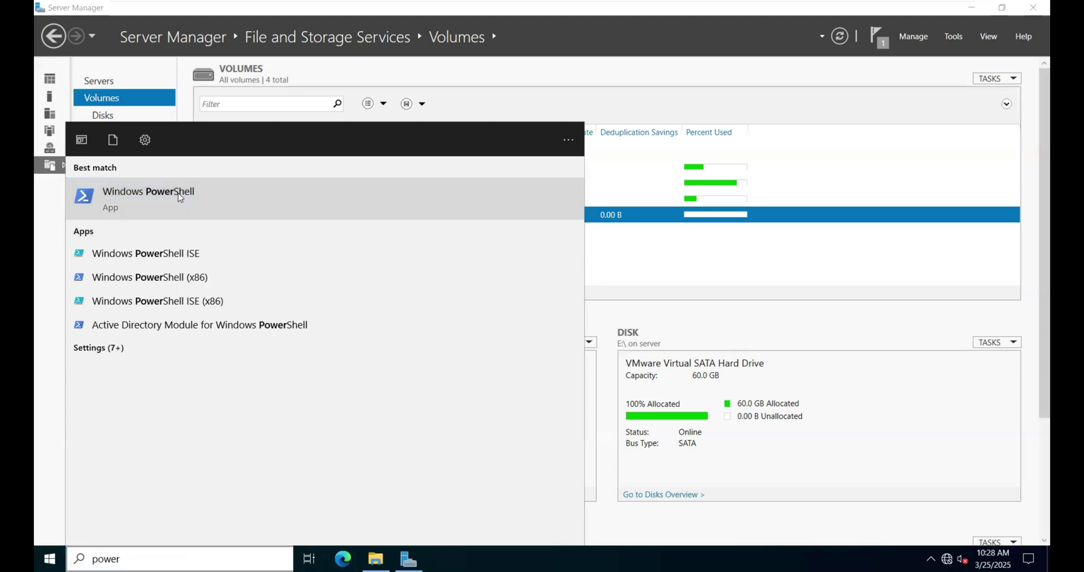
pyautogui.click(179, 197)
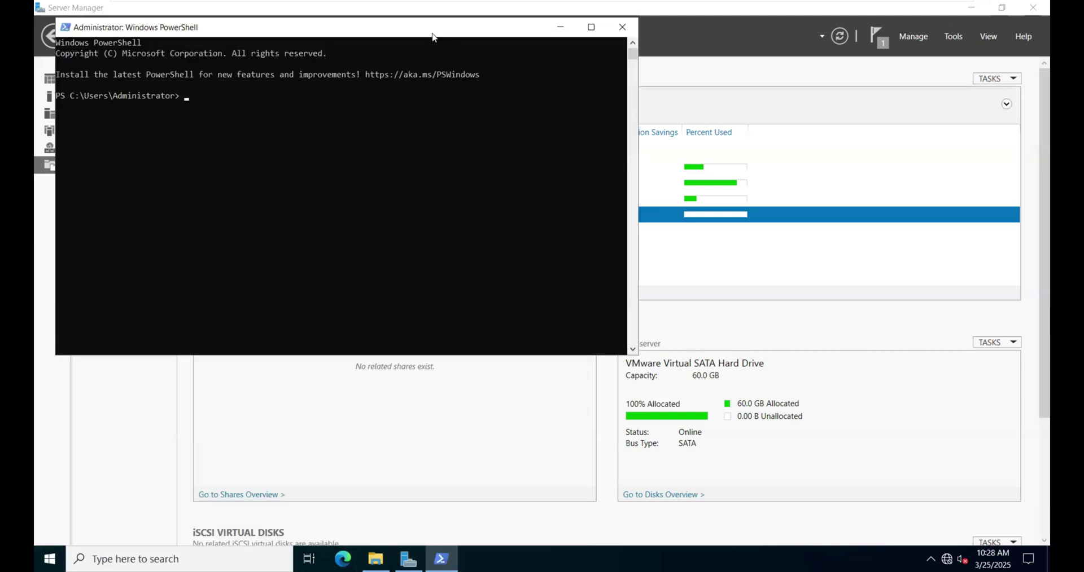
pyautogui.moveTo(431, 33); pyautogui.dragTo(516, 119)
pyautogui.click(333, 198)
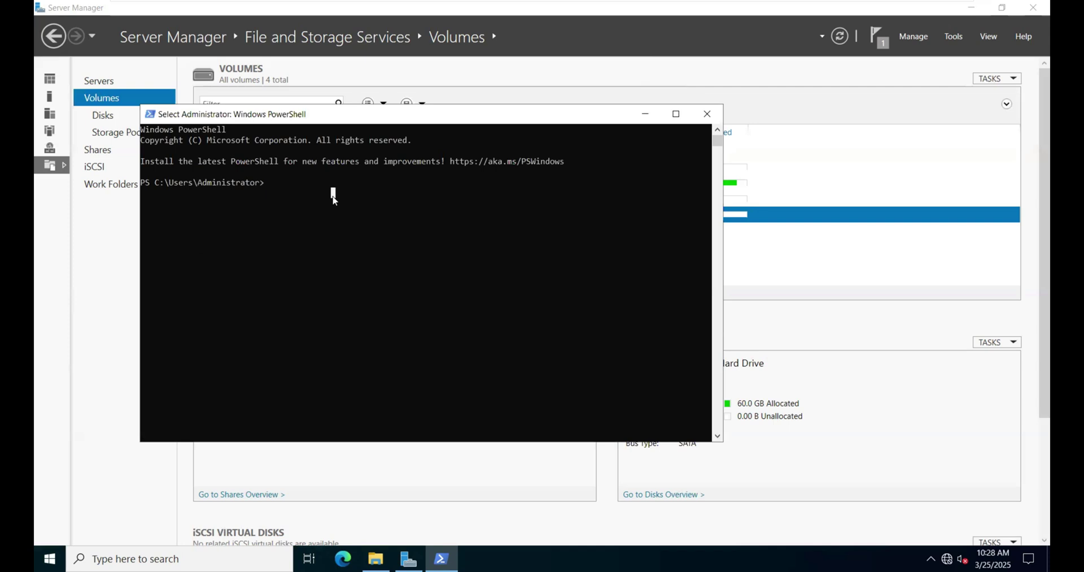
# Start a manual deduplication job by running Start-dedupjob -Volume e: -Type Optimization
pyautogui.write('start-dedu')
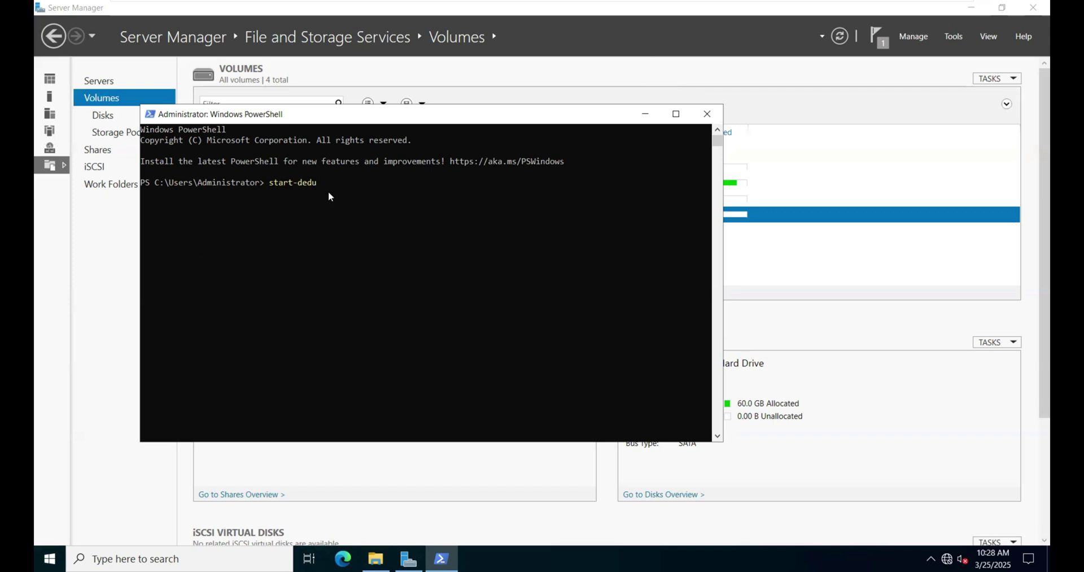
pyautogui.click(330, 193)
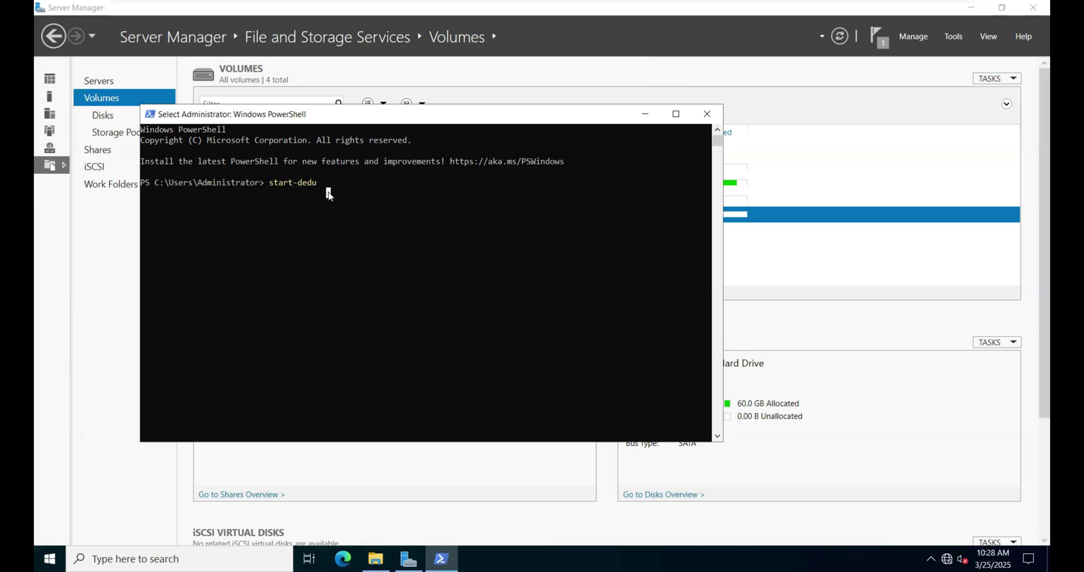
pyautogui.press('Escape')
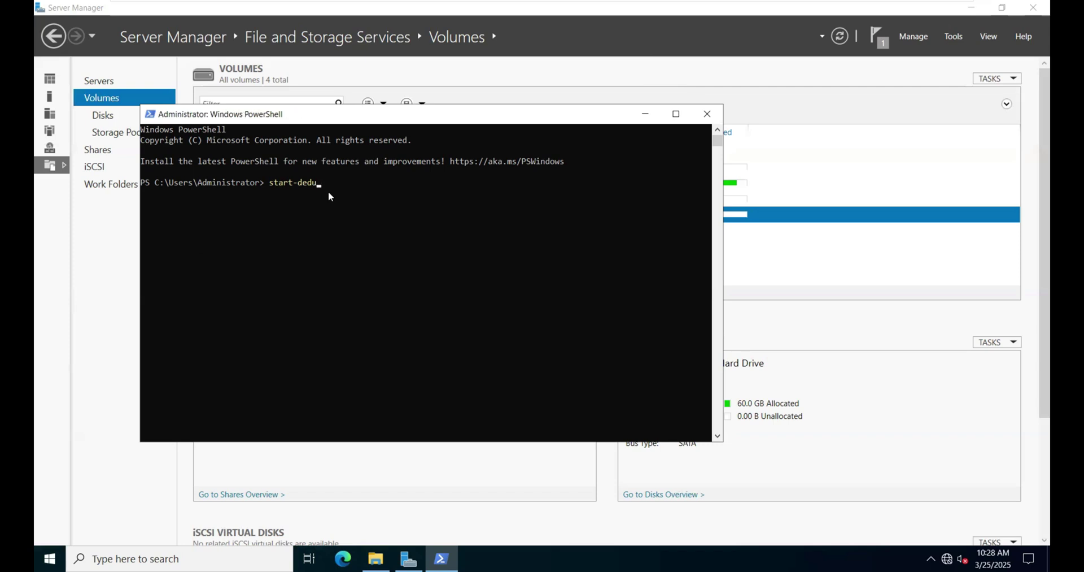
pyautogui.press('BackSpace')
pyautogui.press('BackSpace')
pyautogui.write('lume')
pyautogui.press('Tab')
pyautogui.write('e: -type optimi')
pyautogui.press('Tab')
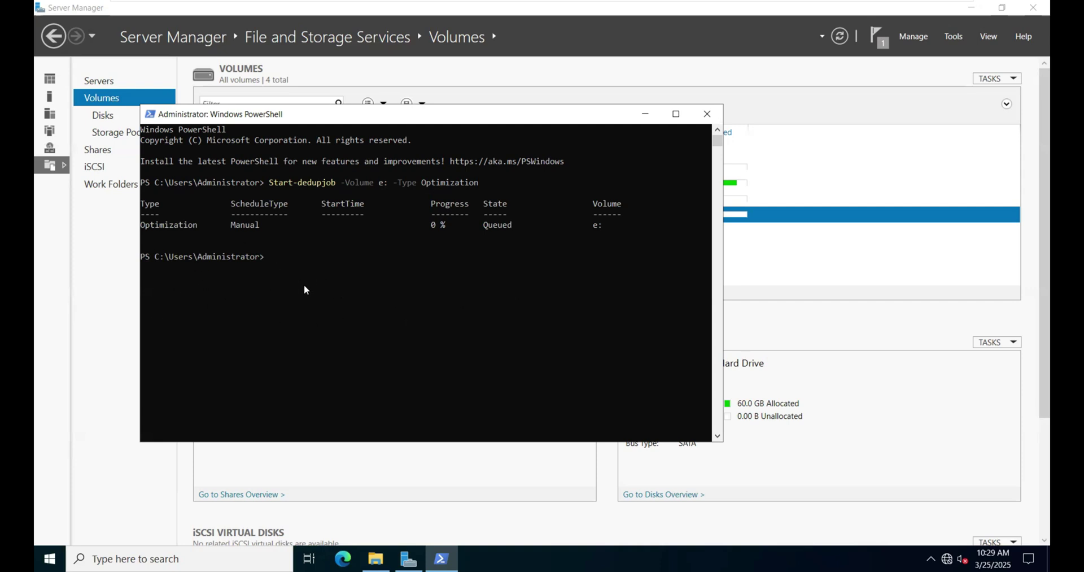
# Edit the previous command into get-dedupjob -Volume e: -Type Optimization and run it to check the job's progress
pyautogui.click(305, 257)
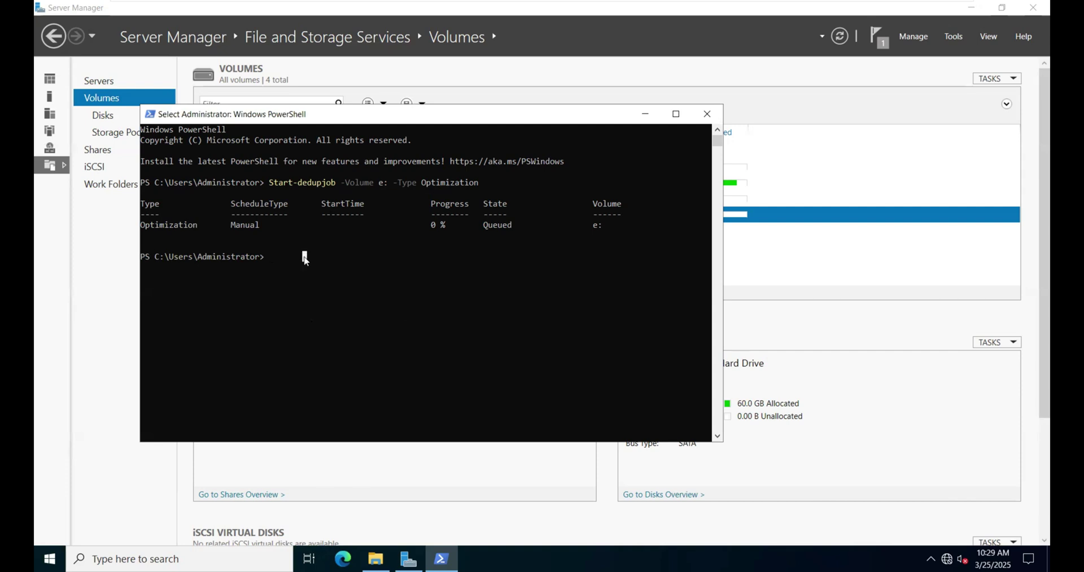
pyautogui.rightClick(305, 260)
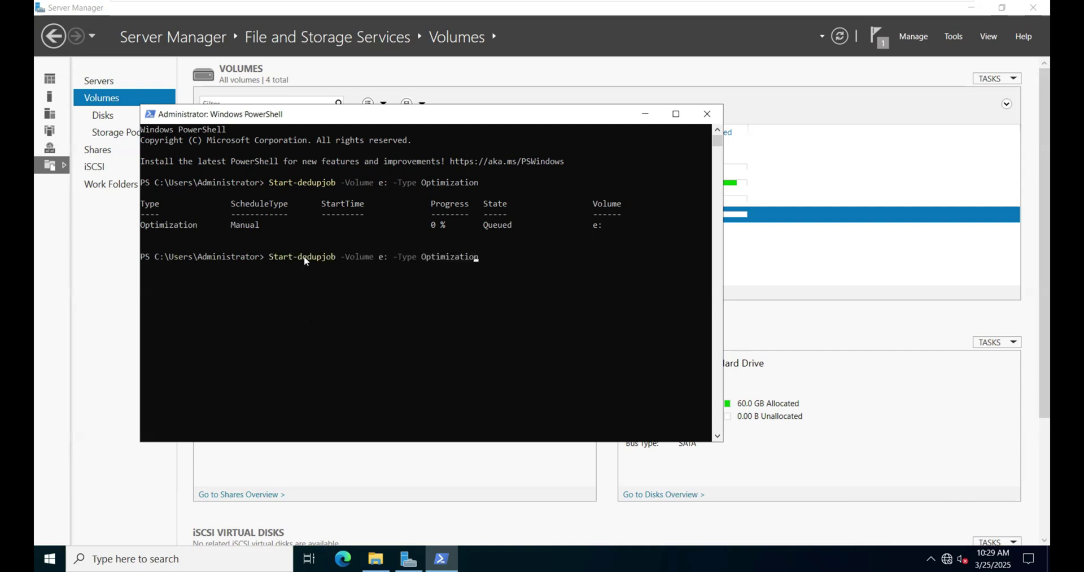
pyautogui.click(304, 262)
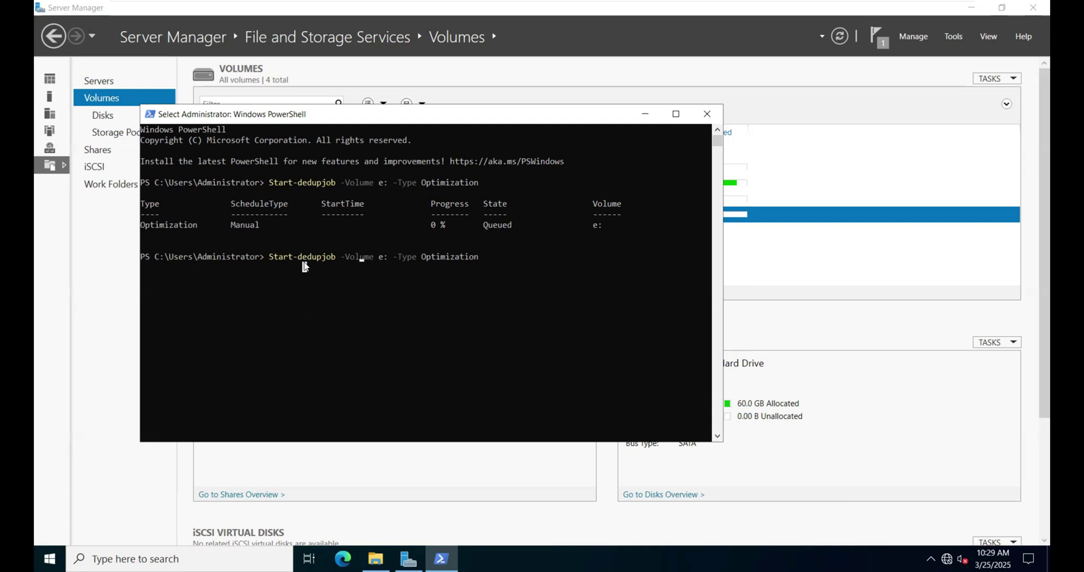
pyautogui.press('Escape')
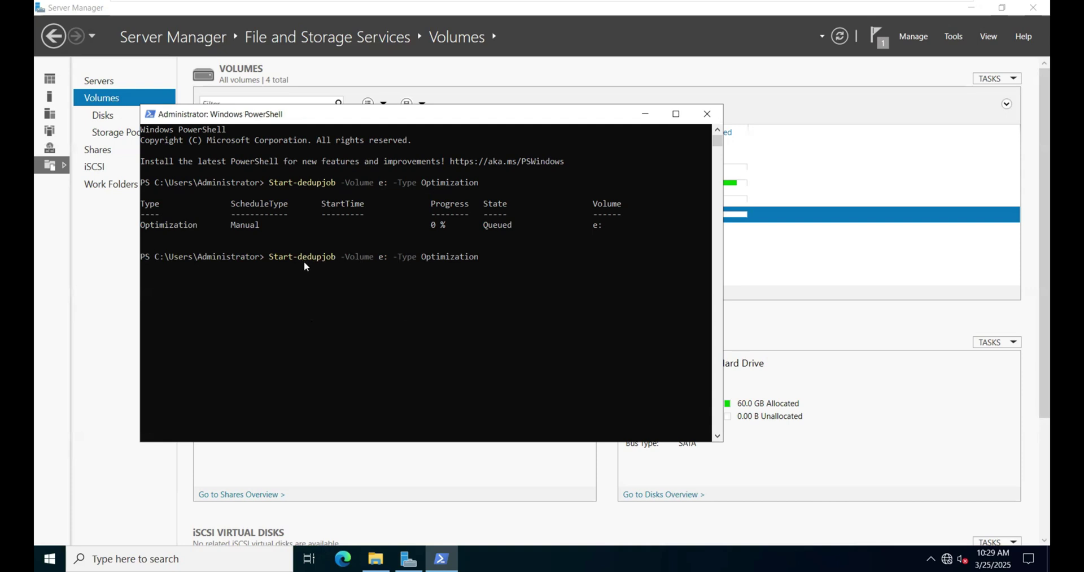
pyautogui.press('BackSpace')
pyautogui.press('BackSpace')
pyautogui.press('BackSpace')
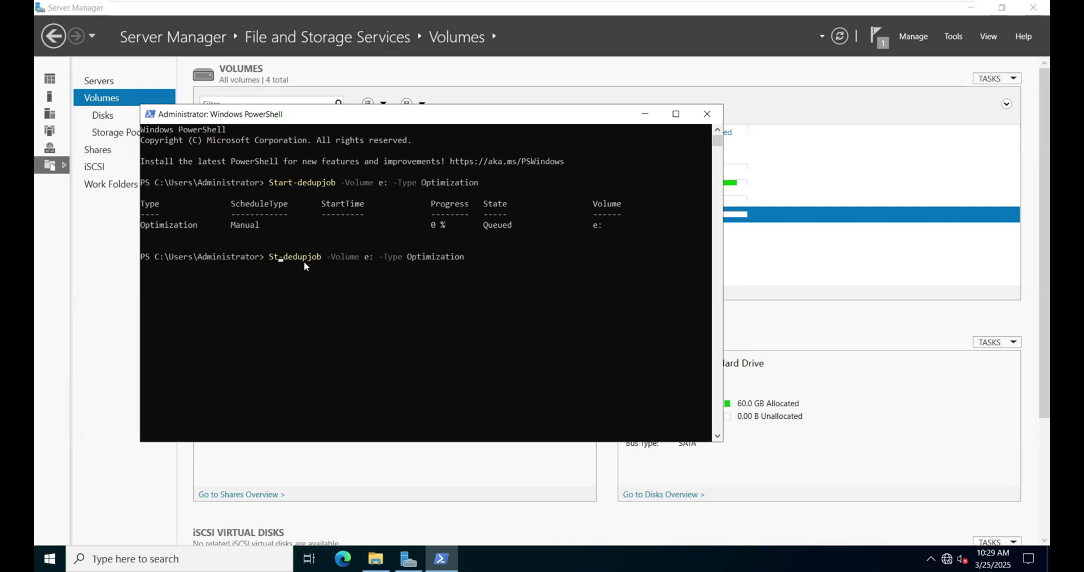
pyautogui.press('BackSpace')
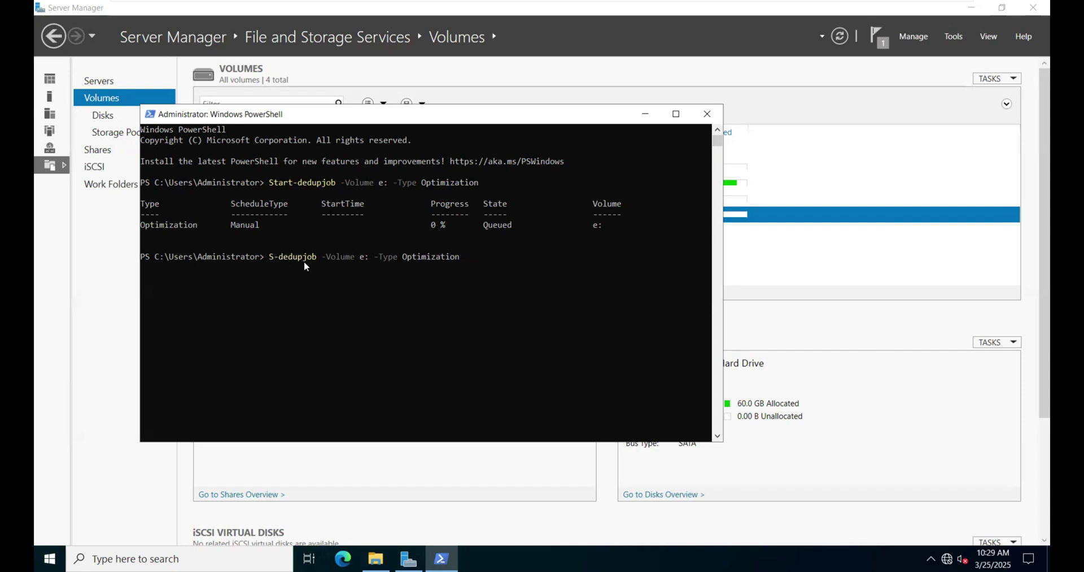
pyautogui.press('BackSpace')
pyautogui.write('ge')
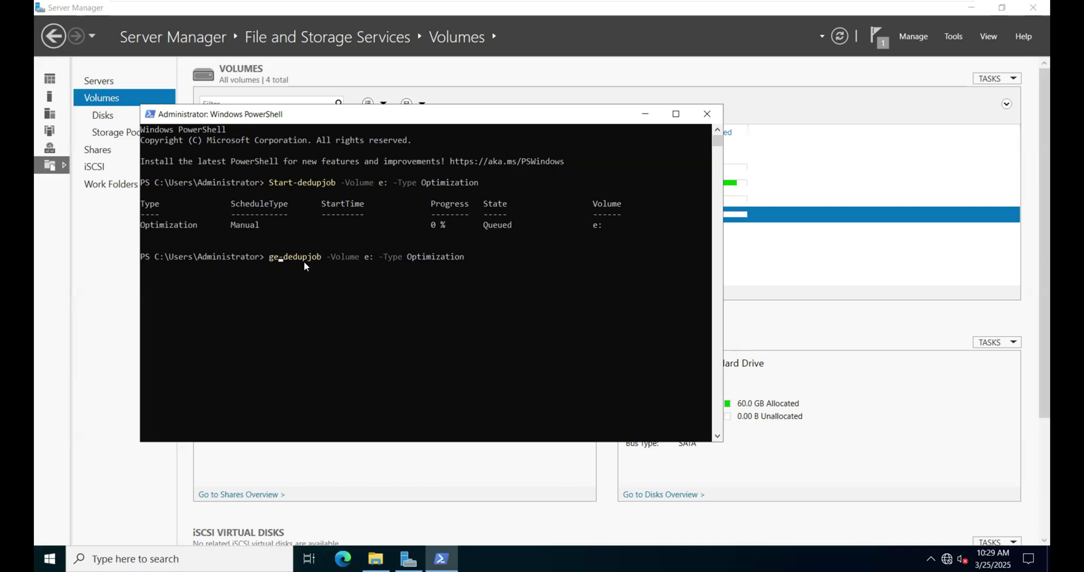
pyautogui.write('t')
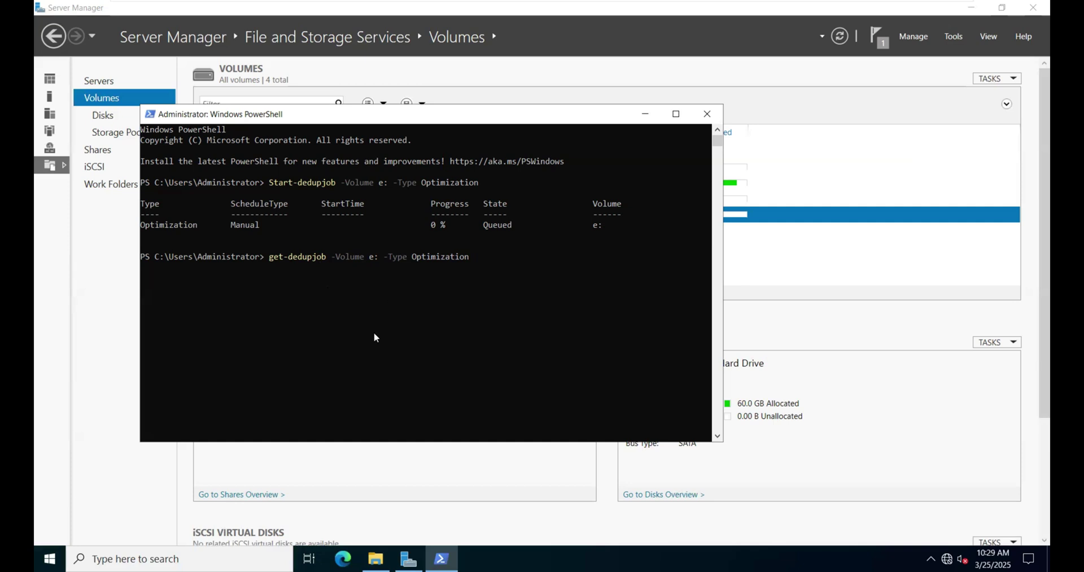
pyautogui.press('Return')
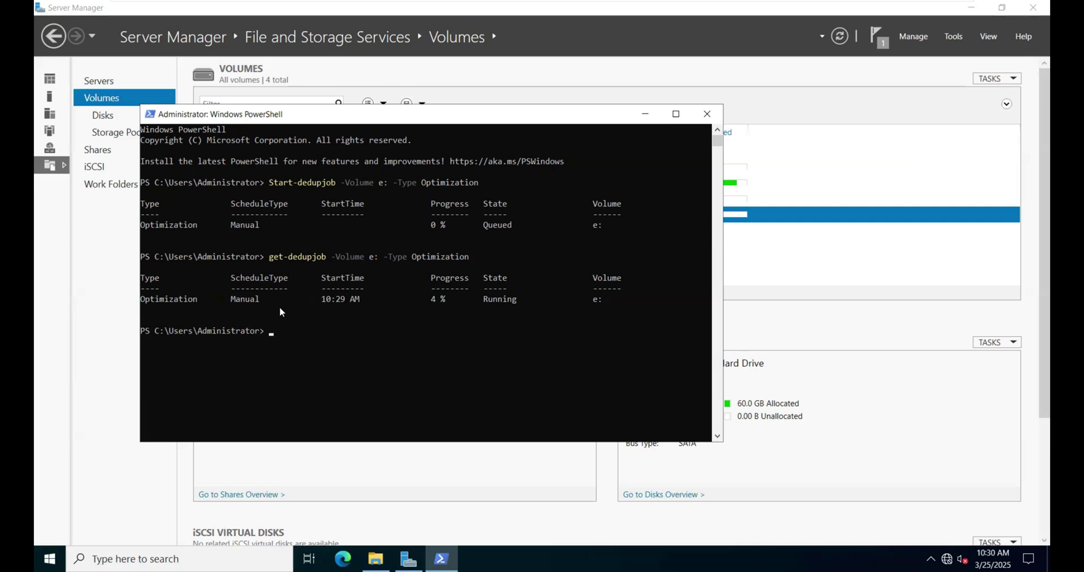
# Switch to Server Manager and refresh the volumes list to check the deduplication rate and savings of E:
pyautogui.click(874, 285)
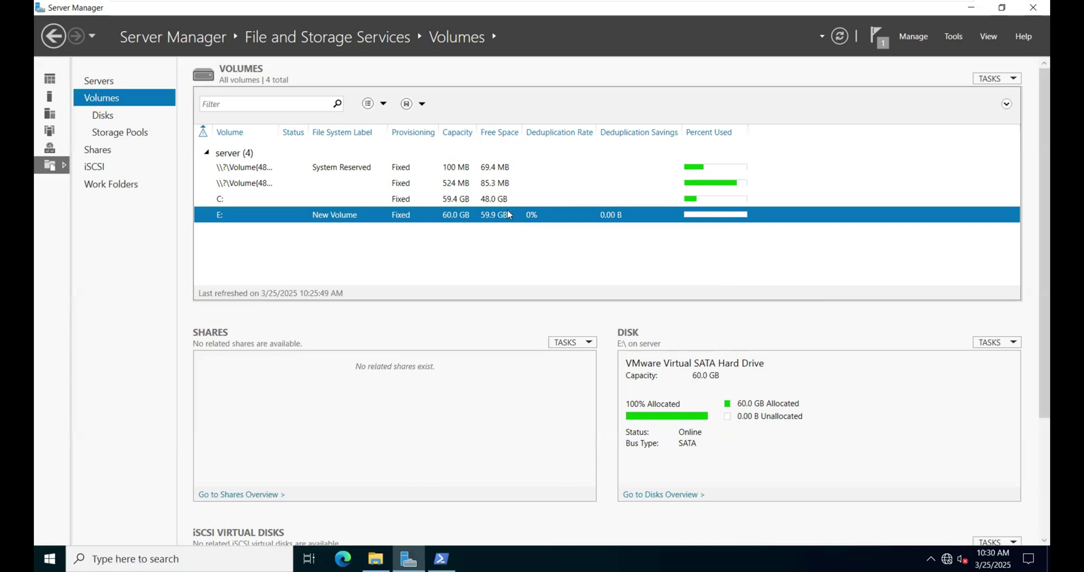
pyautogui.click(1007, 103)
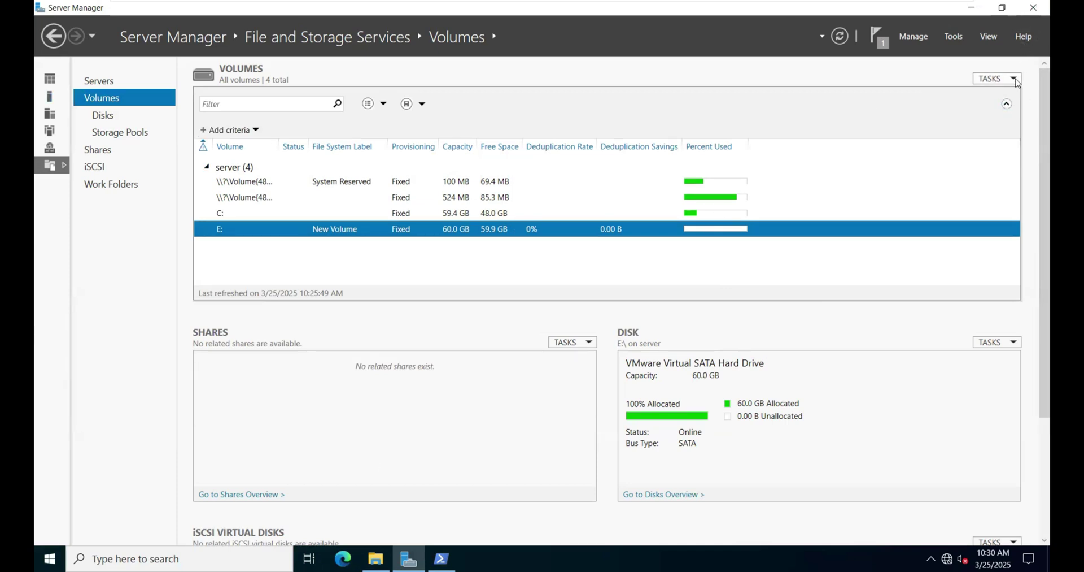
pyautogui.click(1017, 83)
pyautogui.click(982, 127)
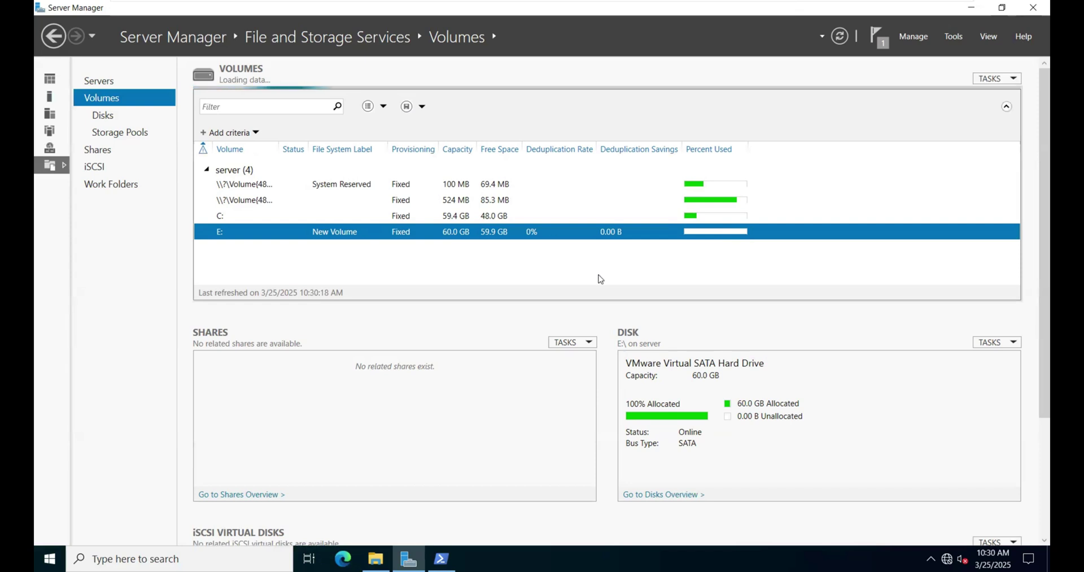
pyautogui.click(840, 39)
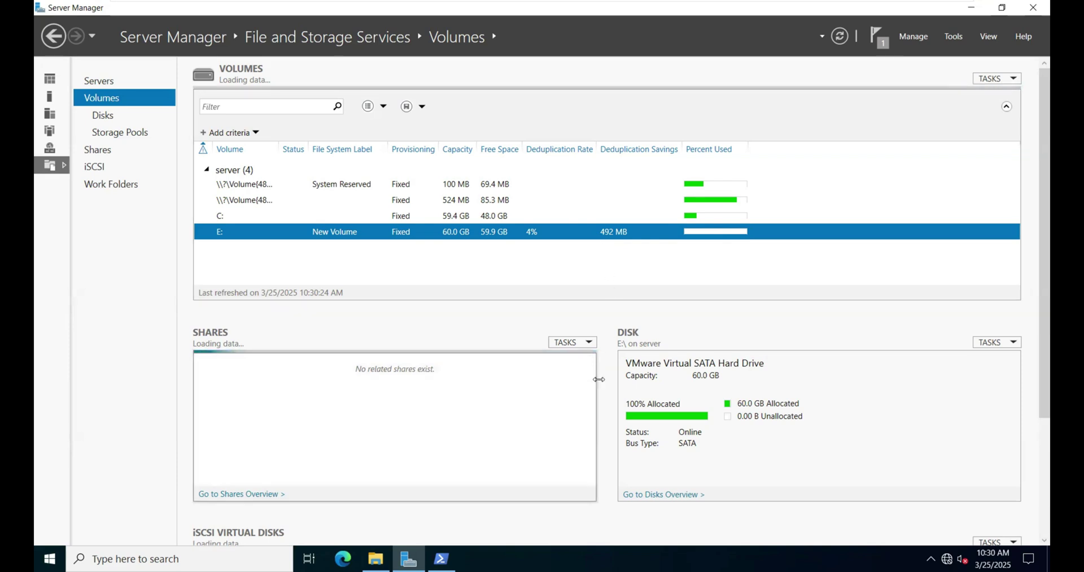
# Return to PowerShell and rerun get-dedupjob -Volume e: -Type Optimization to recheck the job's progress
pyautogui.click(441, 558)
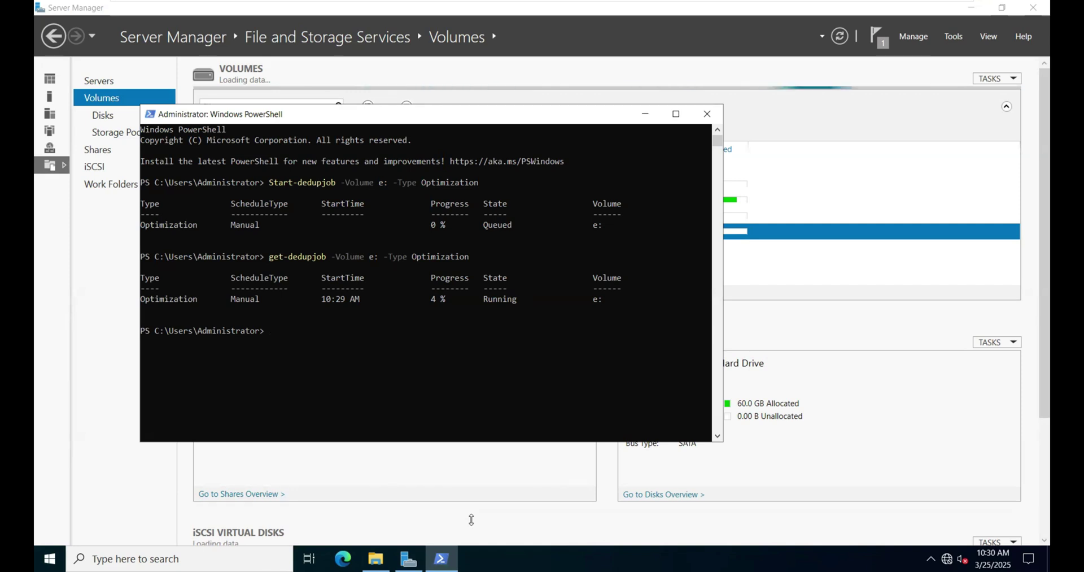
pyautogui.press('Up')
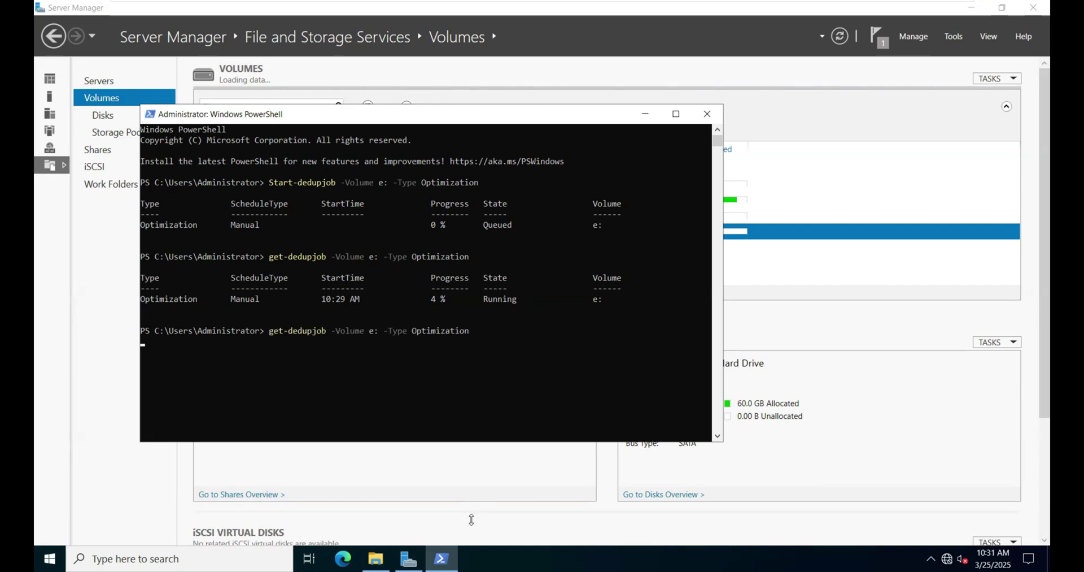
pyautogui.press('Return')
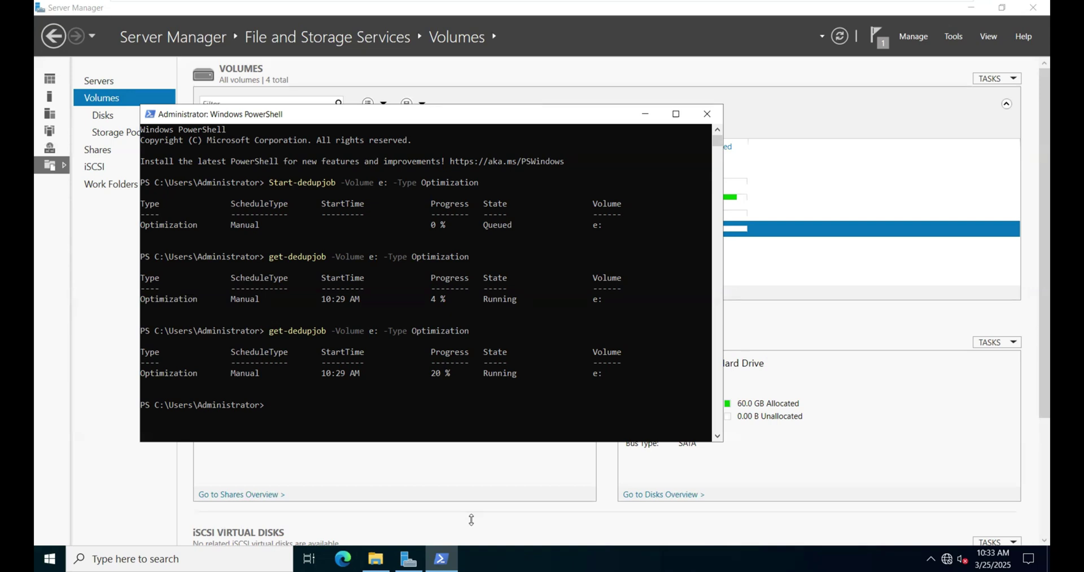
# Repeat get-dedupjob -Volume e: -Type Optimization until the optimization job is no longer running, and close PowerShell
pyautogui.press('Up')
pyautogui.press('Return')
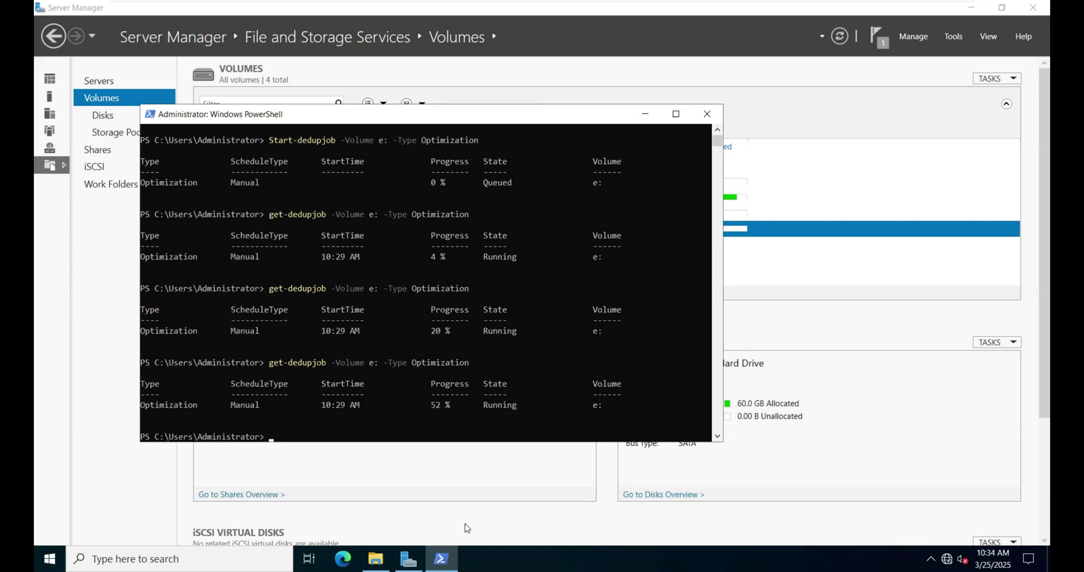
pyautogui.press('Up')
pyautogui.press('Return')
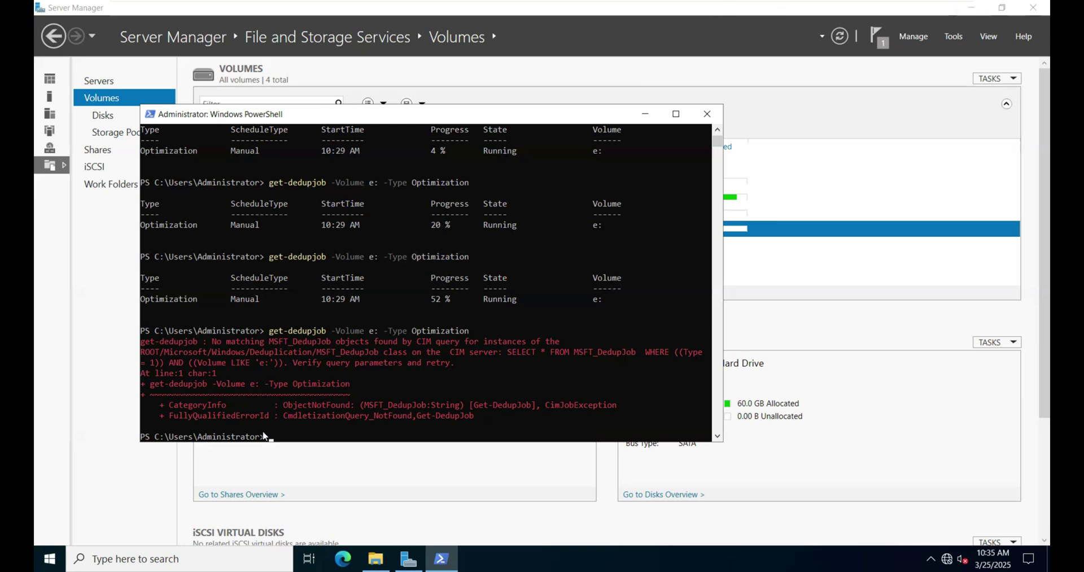
pyautogui.click(707, 114)
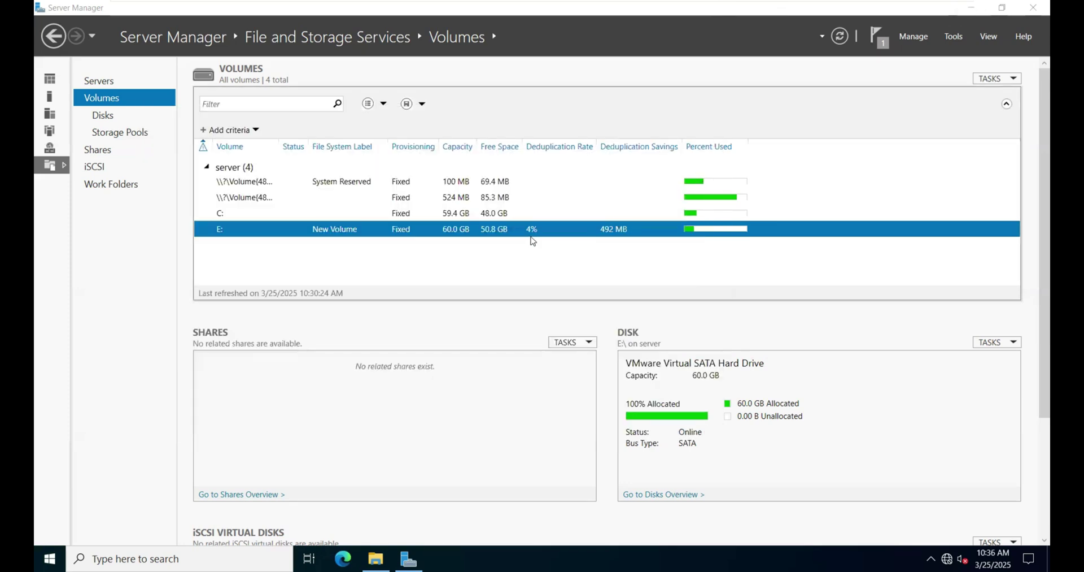
# Refresh Server Manager and its volumes list to update the deduplication figures for E:
pyautogui.click(839, 39)
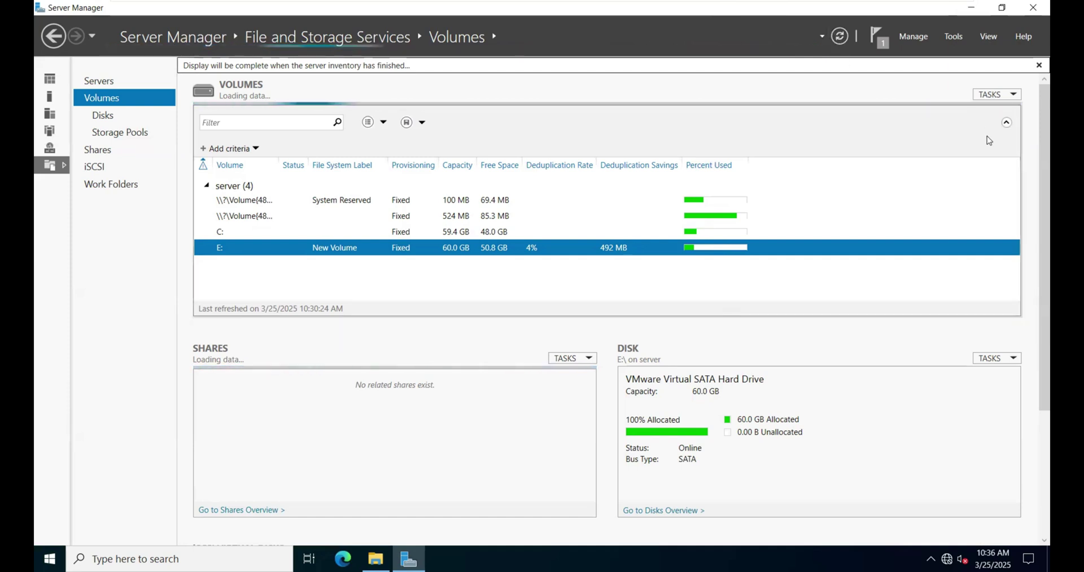
pyautogui.click(1015, 97)
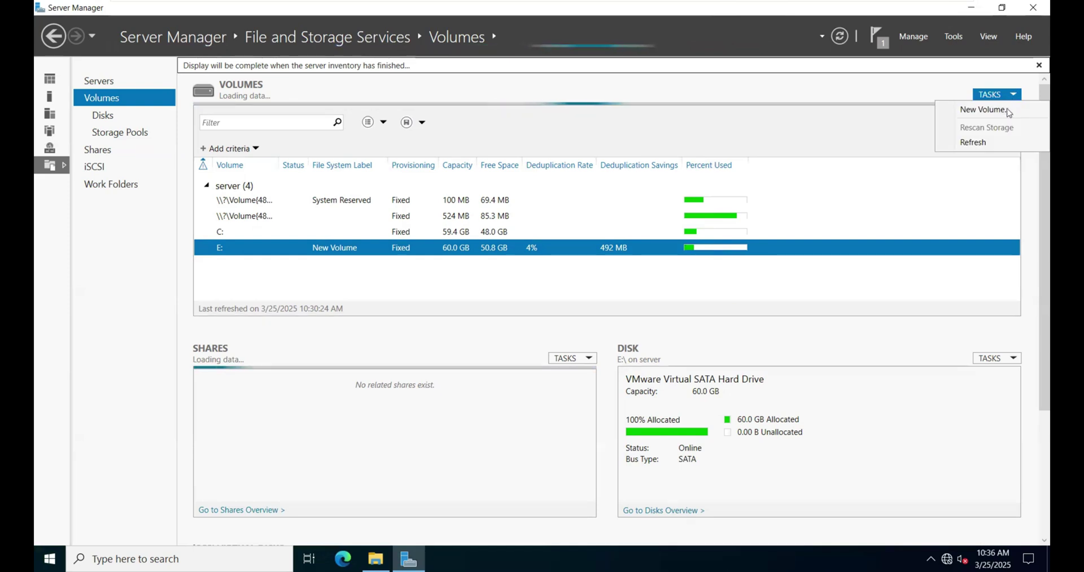
pyautogui.click(984, 144)
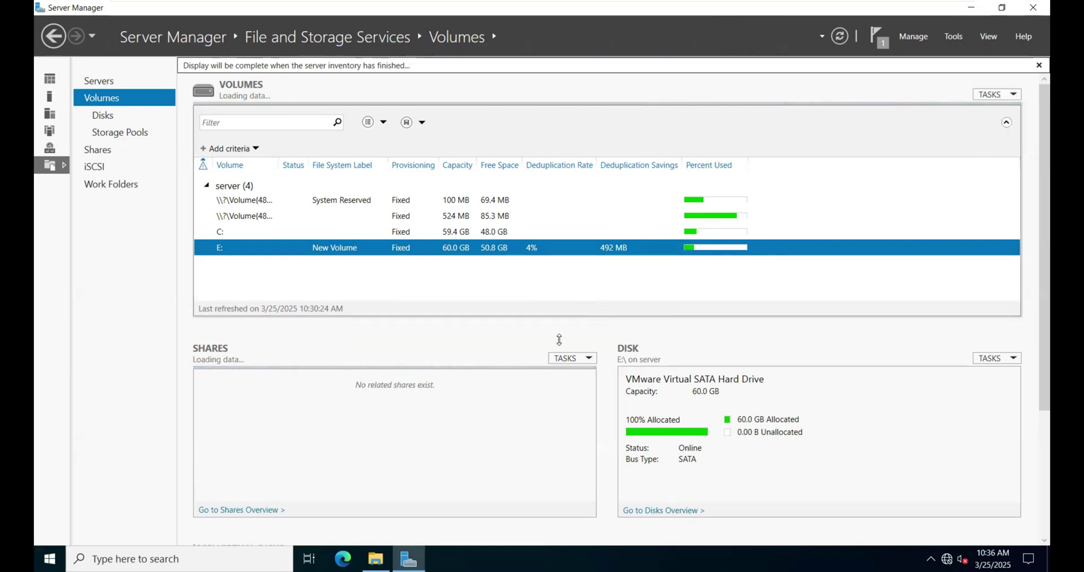
# Switch to File Explorer and go up to This PC to check the free space on New Volume (E:)
pyautogui.click(375, 558)
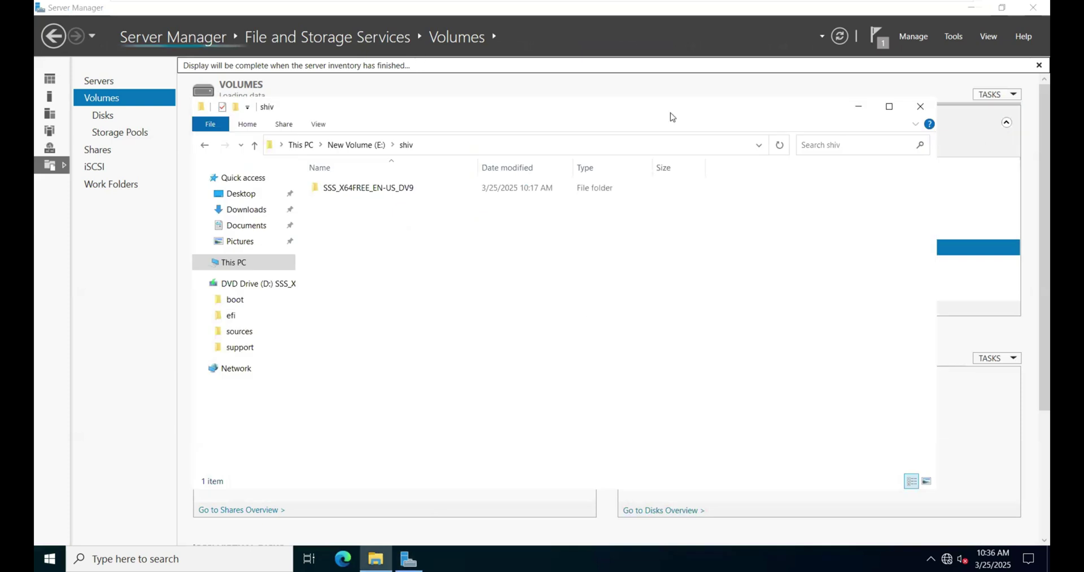
pyautogui.click(255, 145)
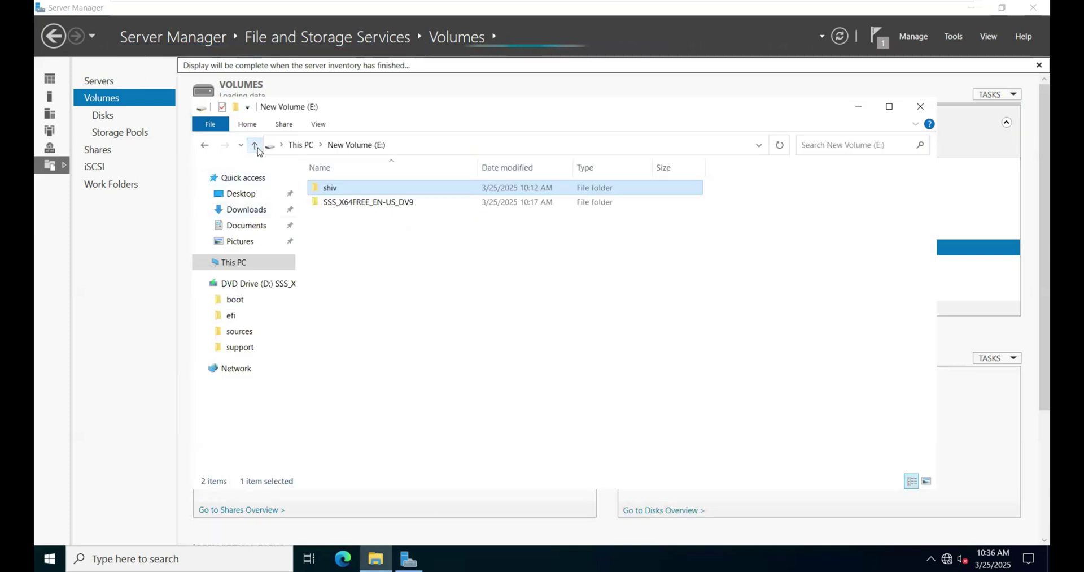
pyautogui.click(256, 146)
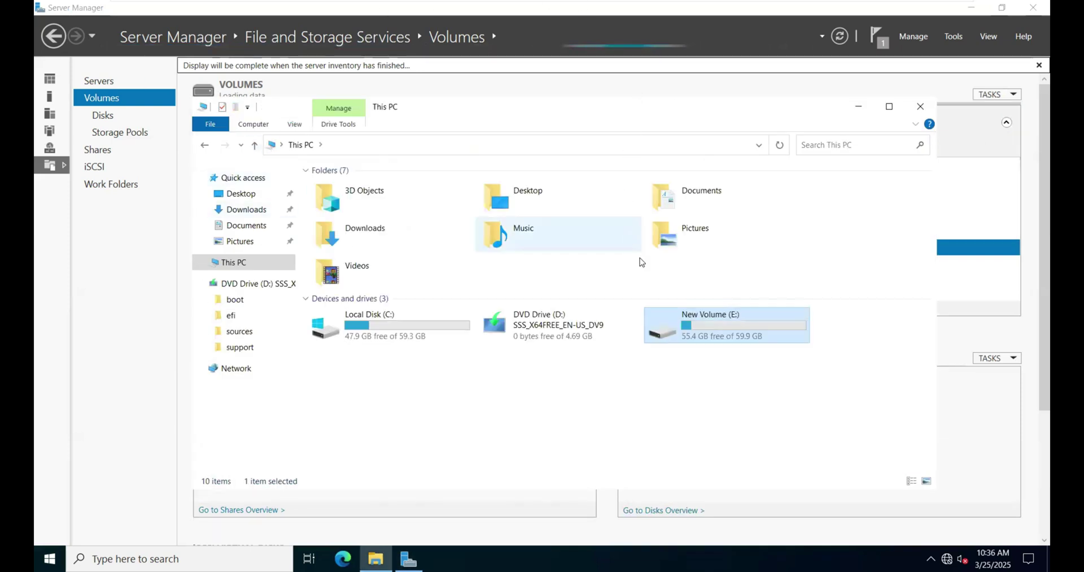
pyautogui.click(668, 404)
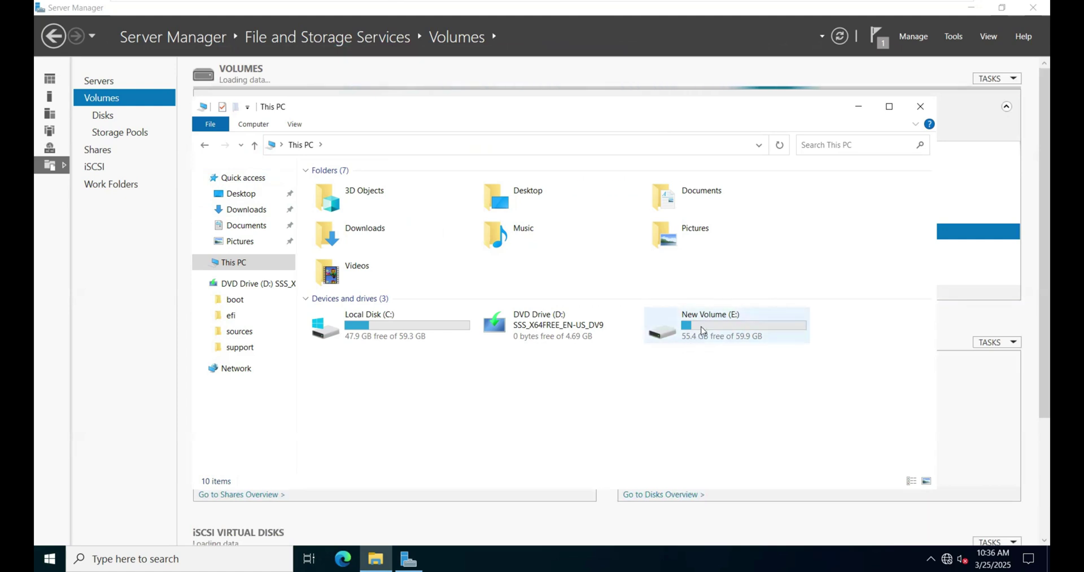
# Open New Volume (E:) and view the combined properties of both folders to compare their size with their size on disk
pyautogui.rightClick(679, 331)
pyautogui.click(663, 331)
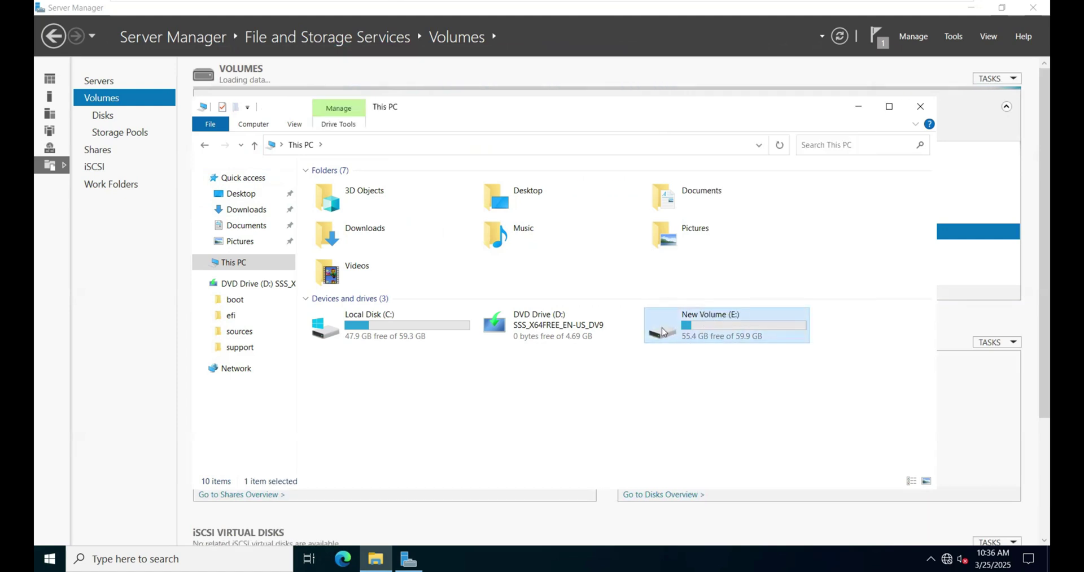
pyautogui.moveTo(641, 343); pyautogui.dragTo(299, 180)
pyautogui.rightClick(340, 198)
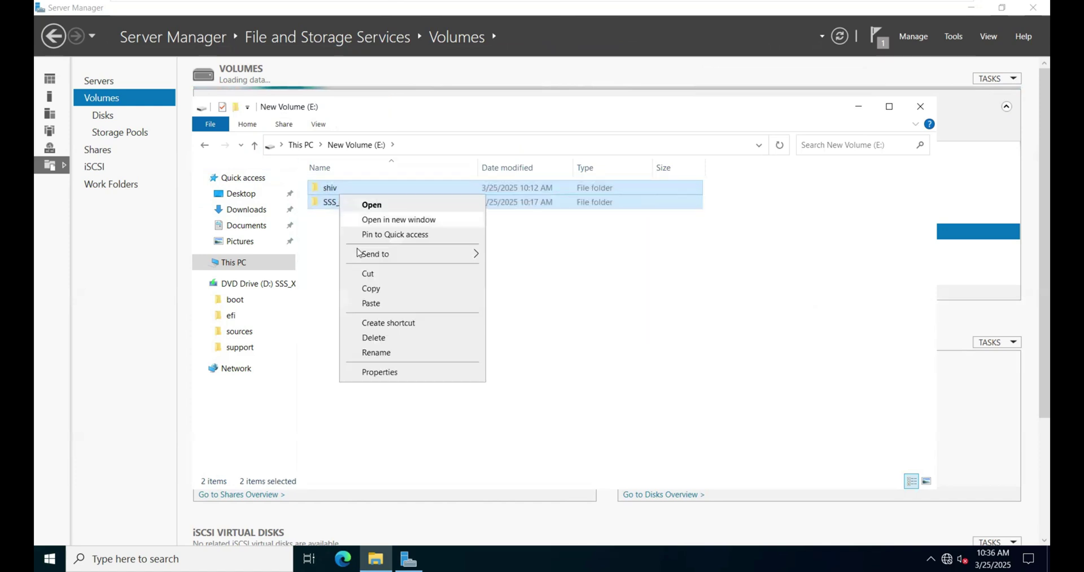
pyautogui.click(389, 372)
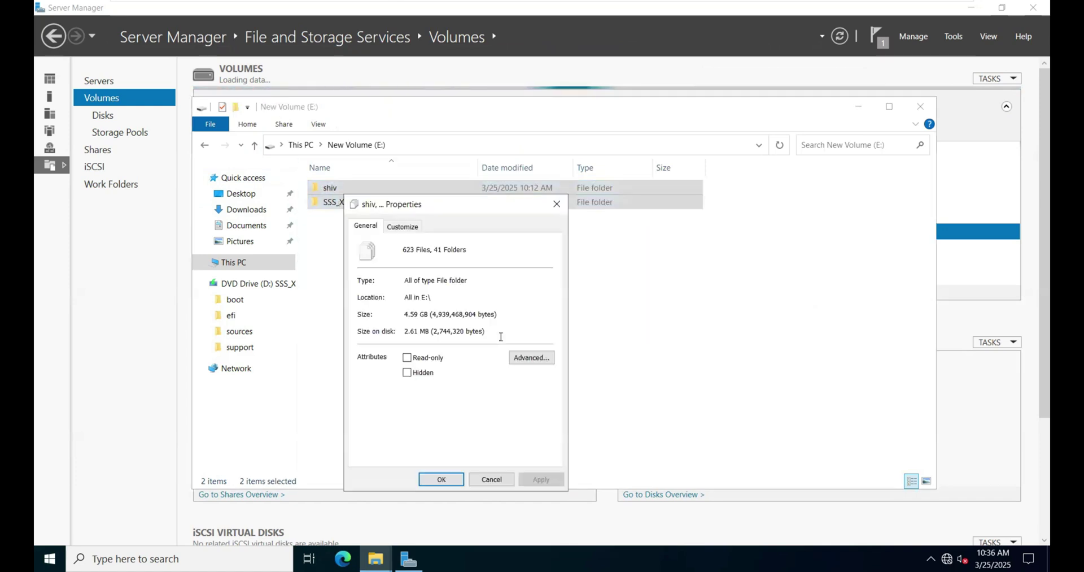
pyautogui.click(491, 478)
# Recheck the free space of E: in This PC, review its deduplication savings in Server Manager, and minimize both windows
pyautogui.click(255, 146)
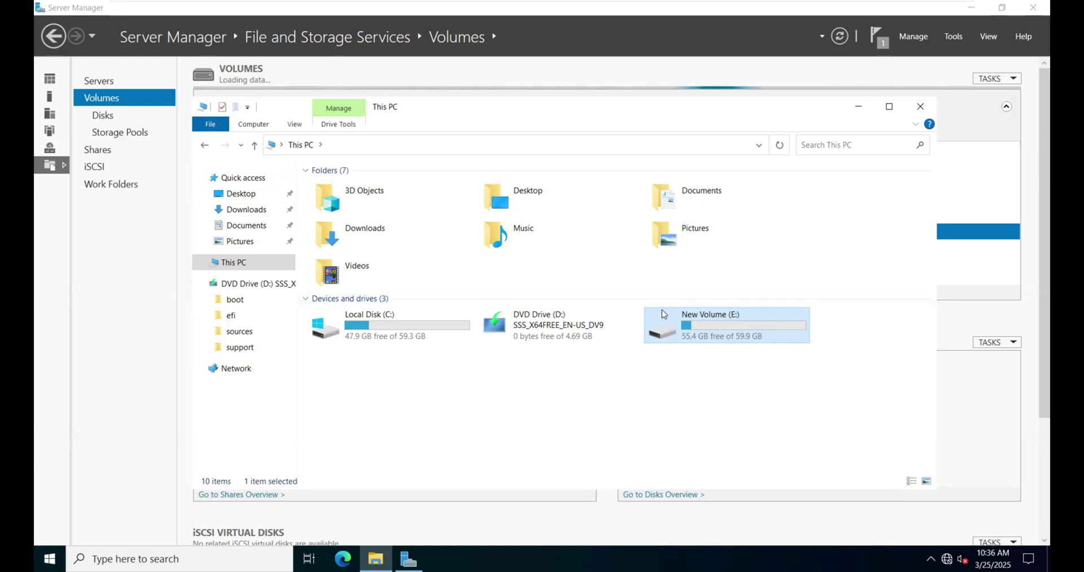
pyautogui.click(866, 112)
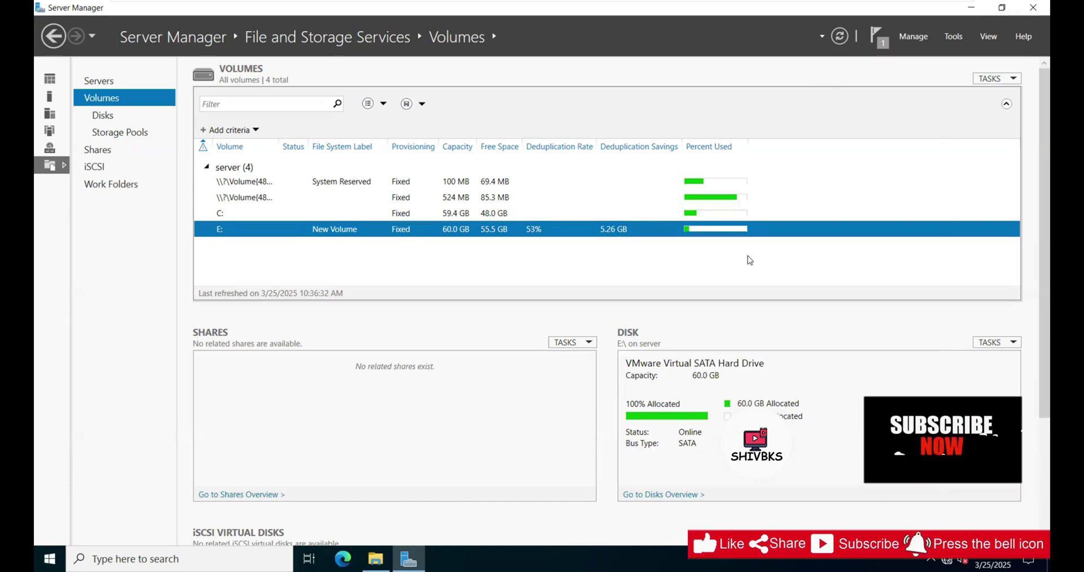
pyautogui.click(971, 6)
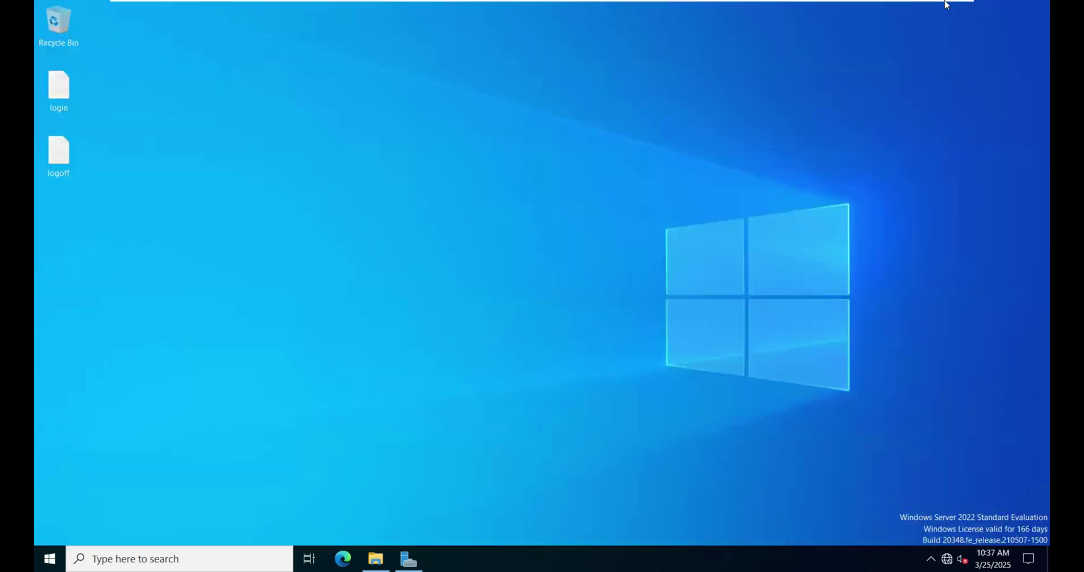